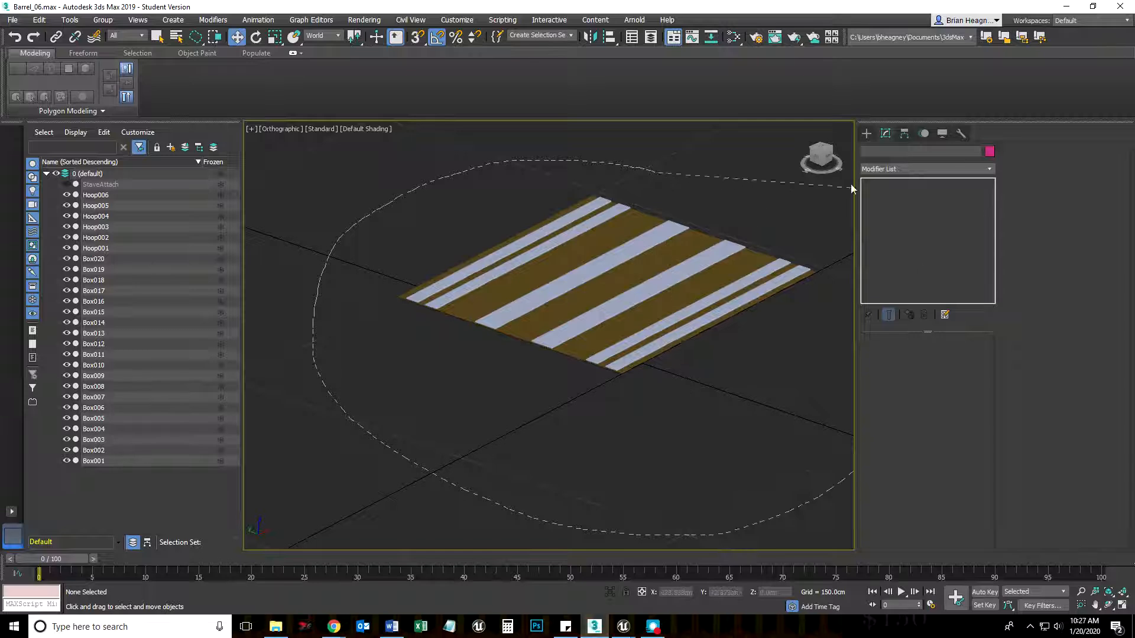
Select all the visible stave boxes and hoops and group them under the name HP_Barrel
scroll(601, 418, "down", 2)
scroll(601, 424, "down", 2)
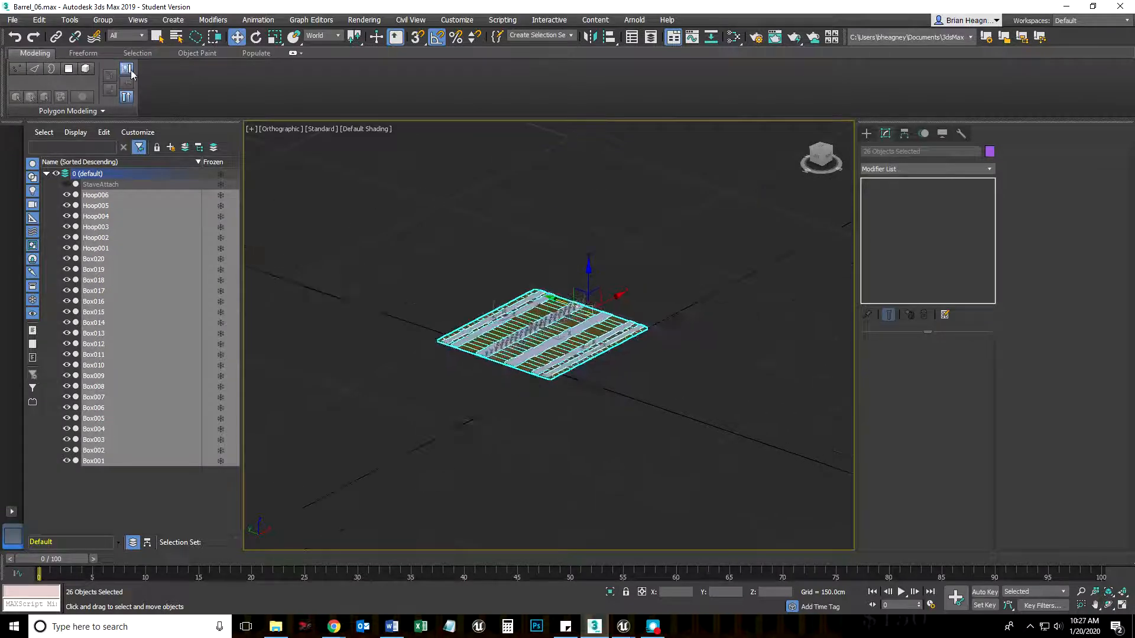
left_click(103, 19)
left_click(107, 30)
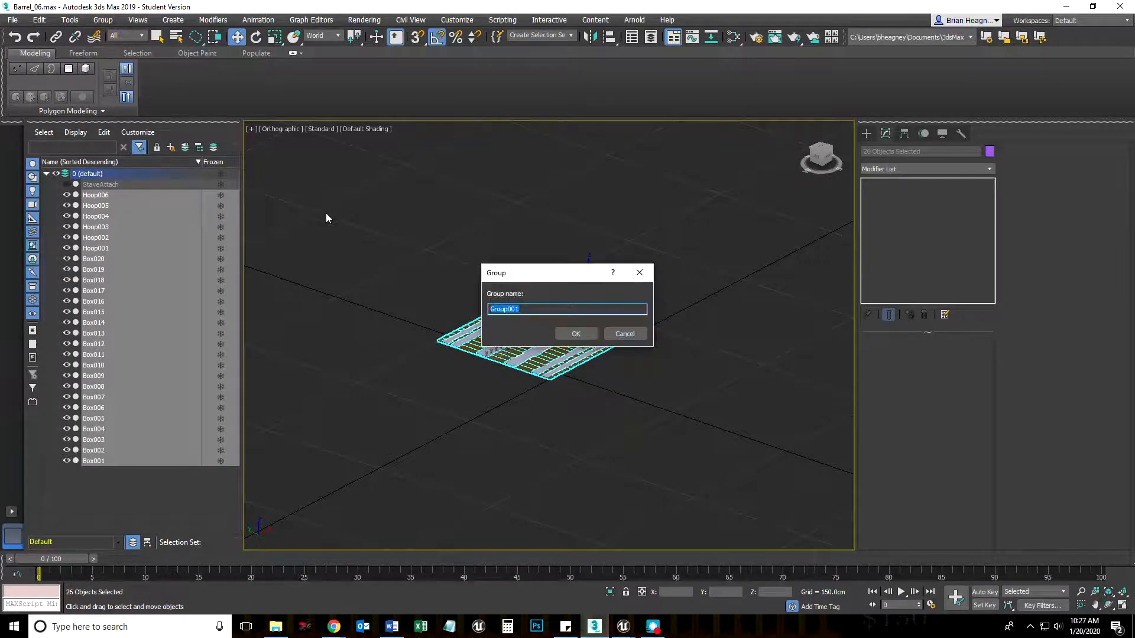
type("Barrel")
key("BackSpace")
key("BackSpace")
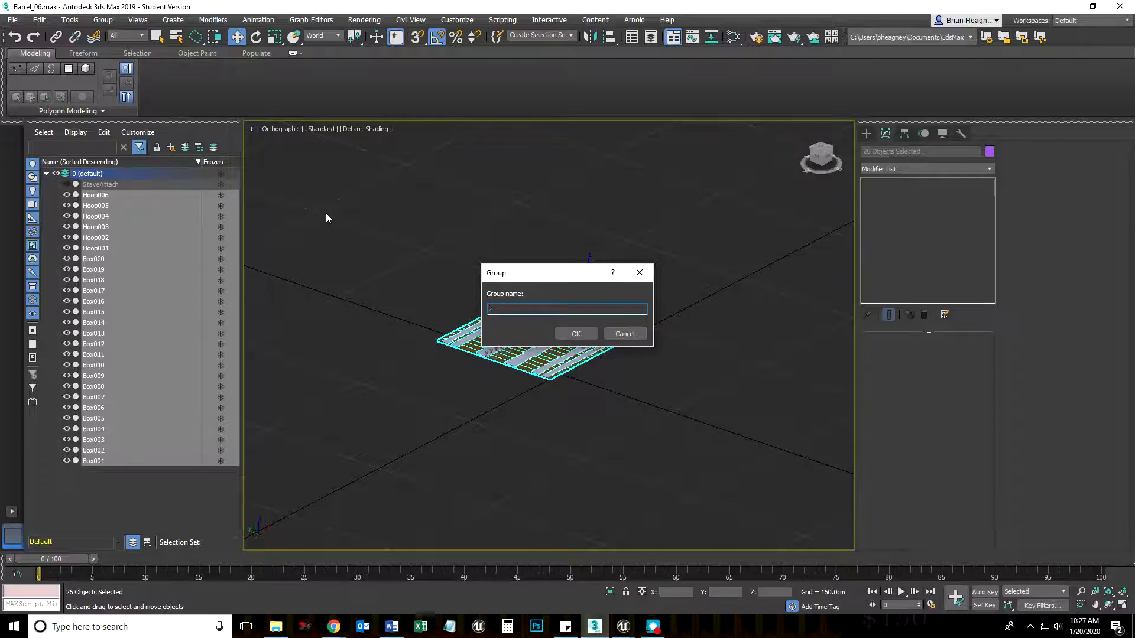
type("HP_Barrel")
key("Return")
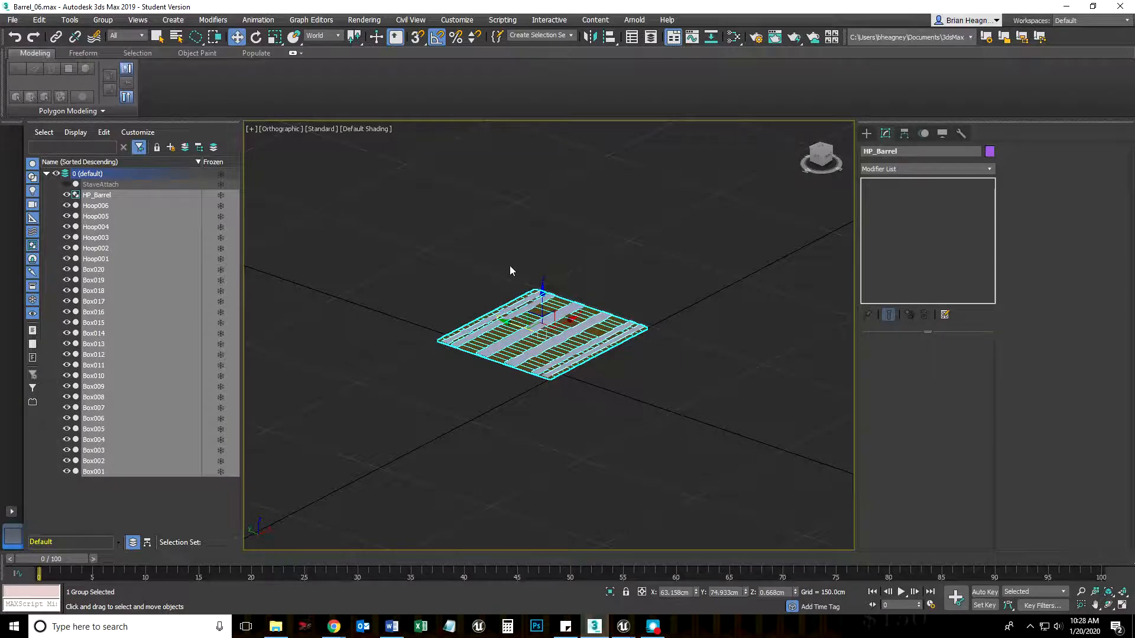
Apply a Bend modifier to the HP_Barrel group
scroll(614, 412, "up", 4)
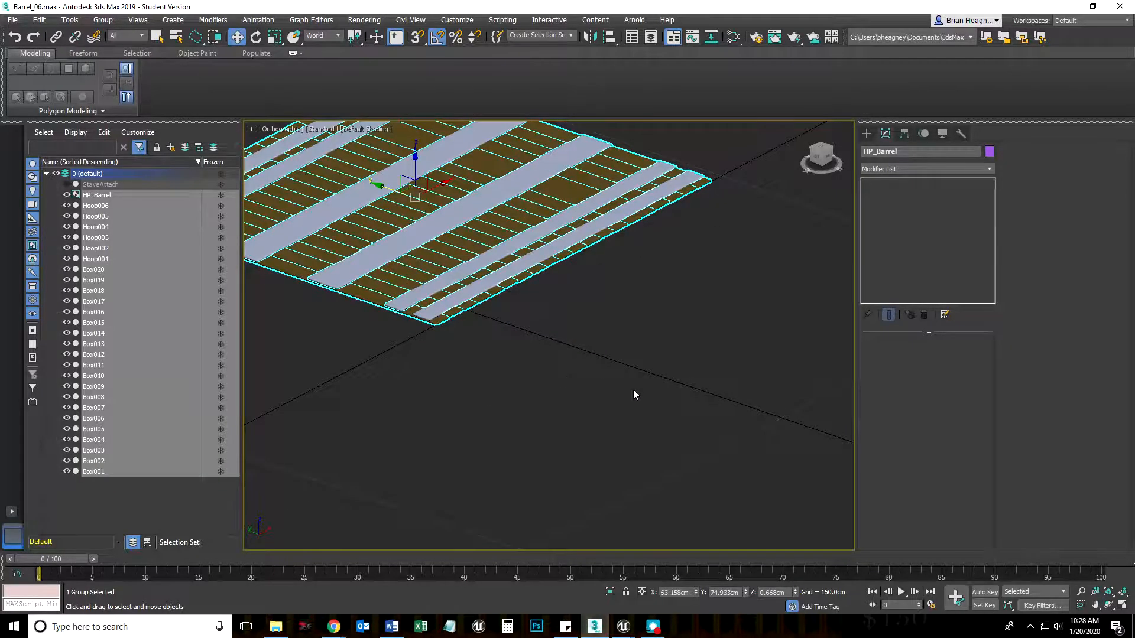
key("z")
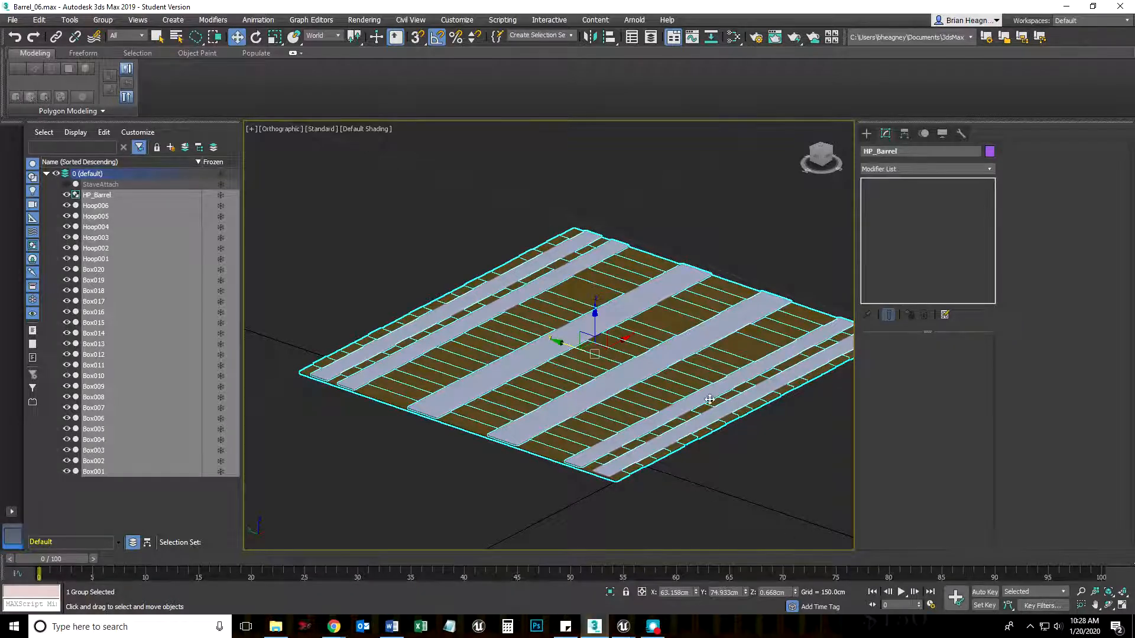
left_click(726, 238)
left_click(689, 307)
middle_click_drag(629, 459, 566, 432)
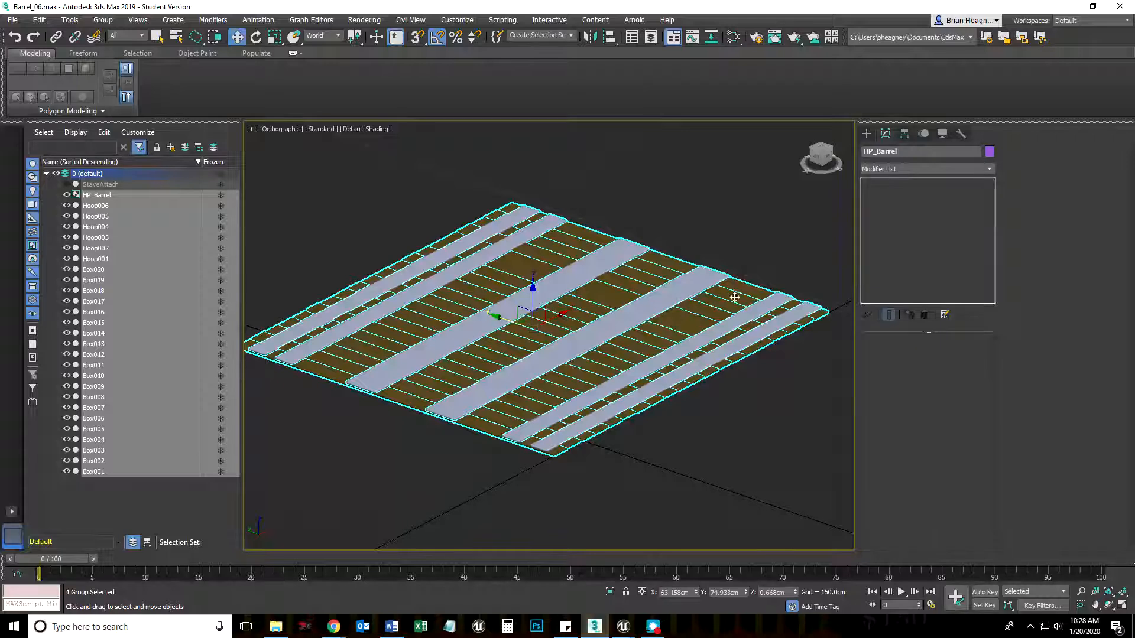
left_click(991, 169)
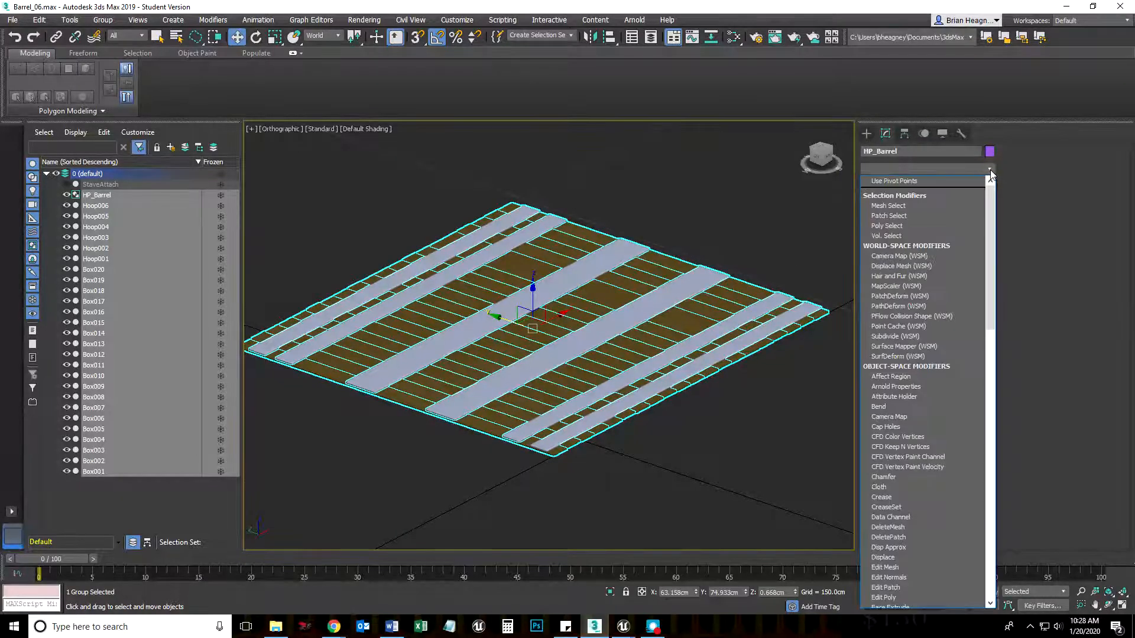
left_click(876, 408)
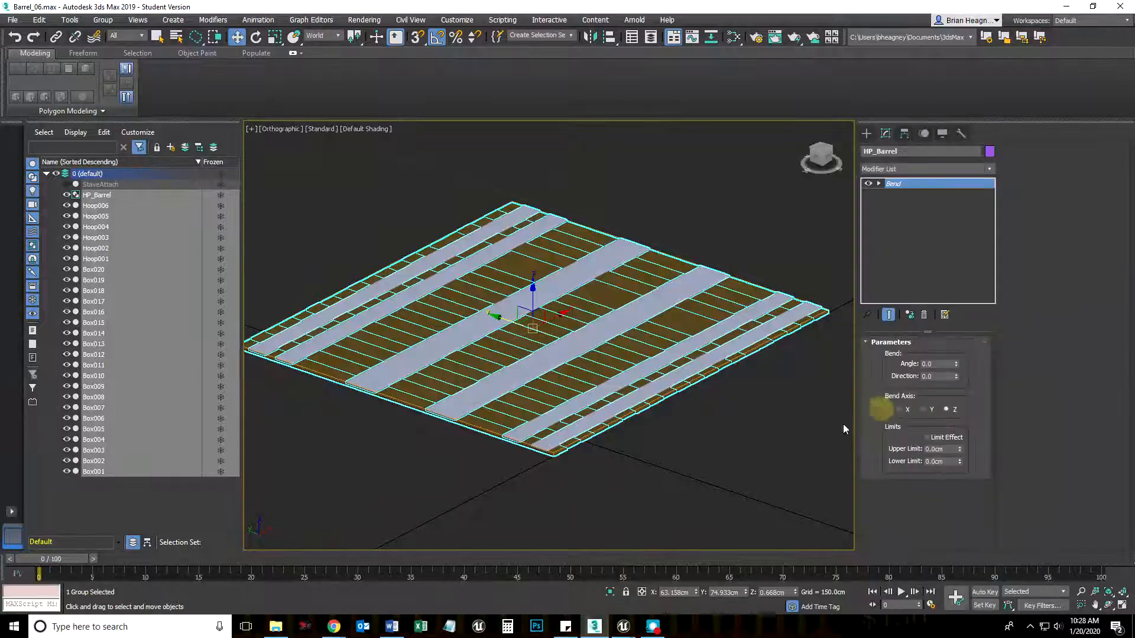
Set the Bend angle to 30 on the Z axis and inspect the deformed group from several sides
mouse_move(697, 479)
middle_mouse_down("alt")
mouse_move(686, 479)
mouse_move(752, 469)
mouse_move(704, 492)
middle_mouse_up("alt")
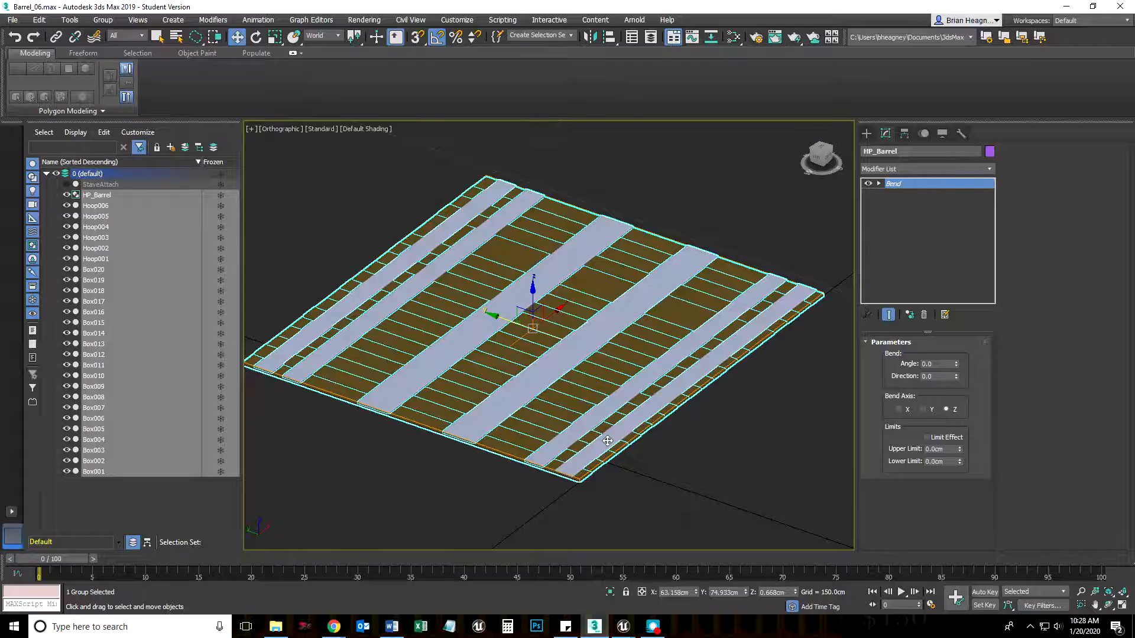
left_click(941, 363)
key("Return")
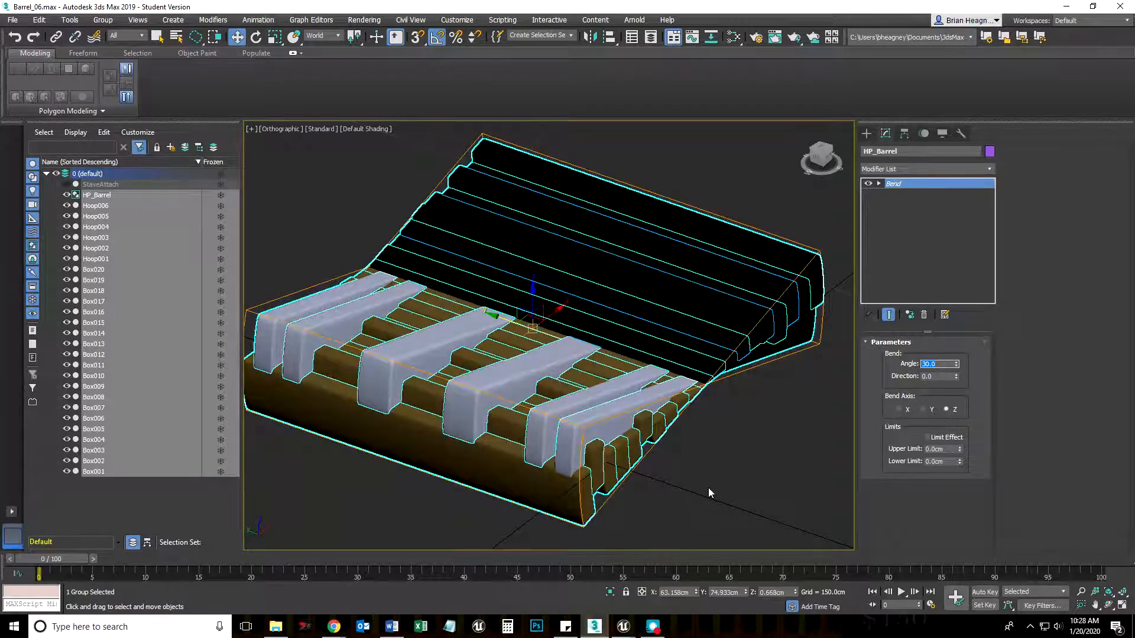
middle_click_drag(771, 493, 808, 473, "alt")
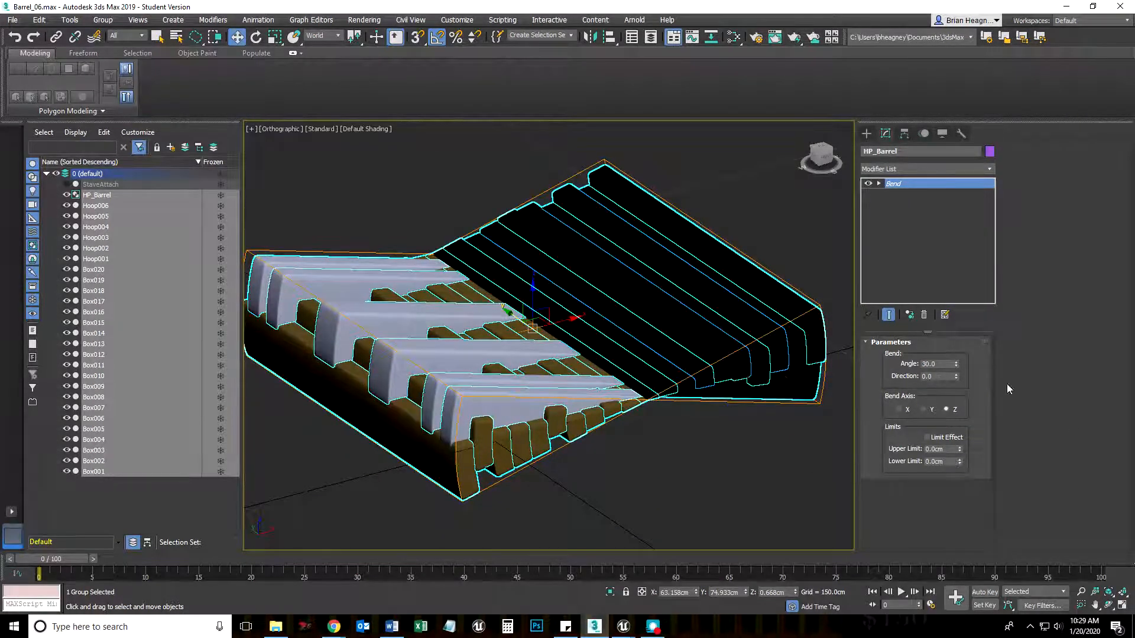
middle_click_drag(656, 449, 623, 466, "alt")
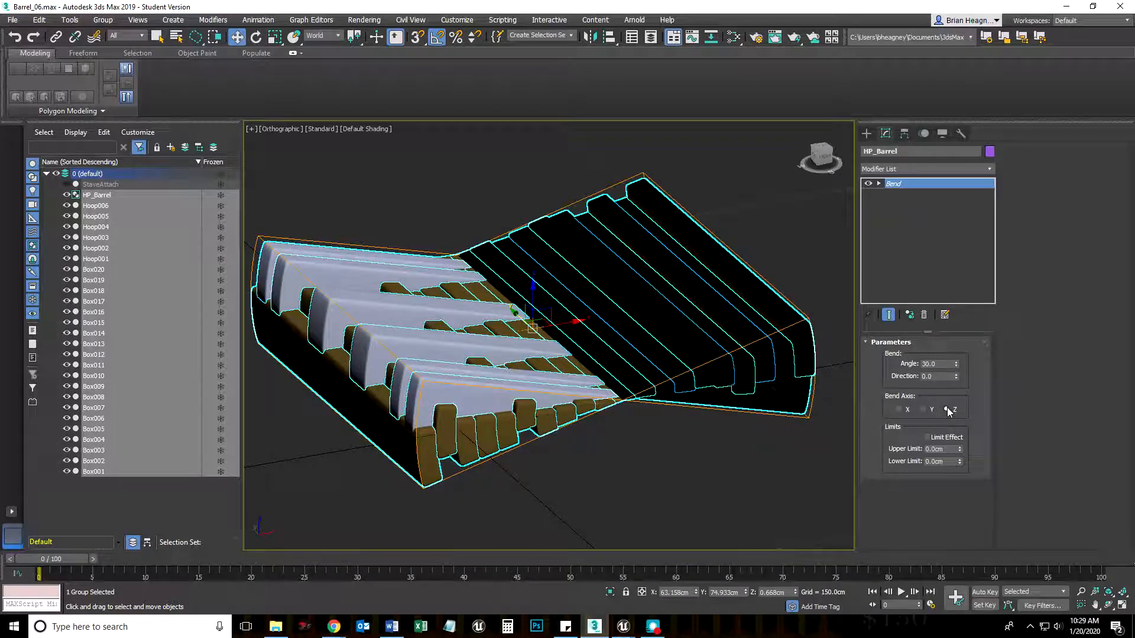
Change the bend axis to Y and raise the bend angle to 39
left_click(923, 410)
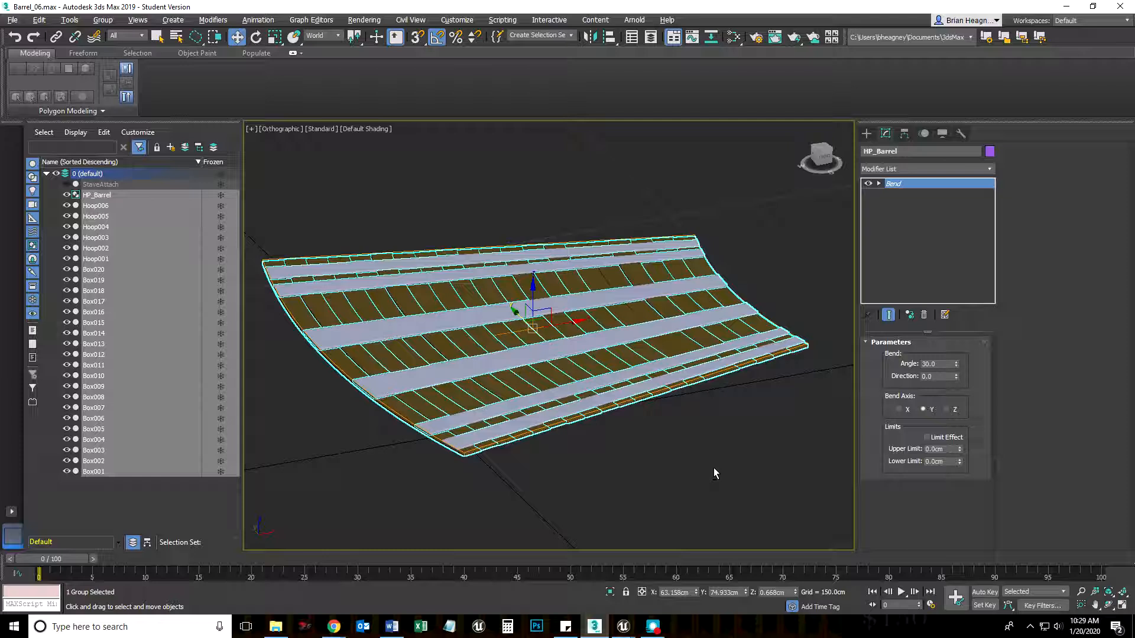
middle_click_drag(665, 486, 567, 478, "alt")
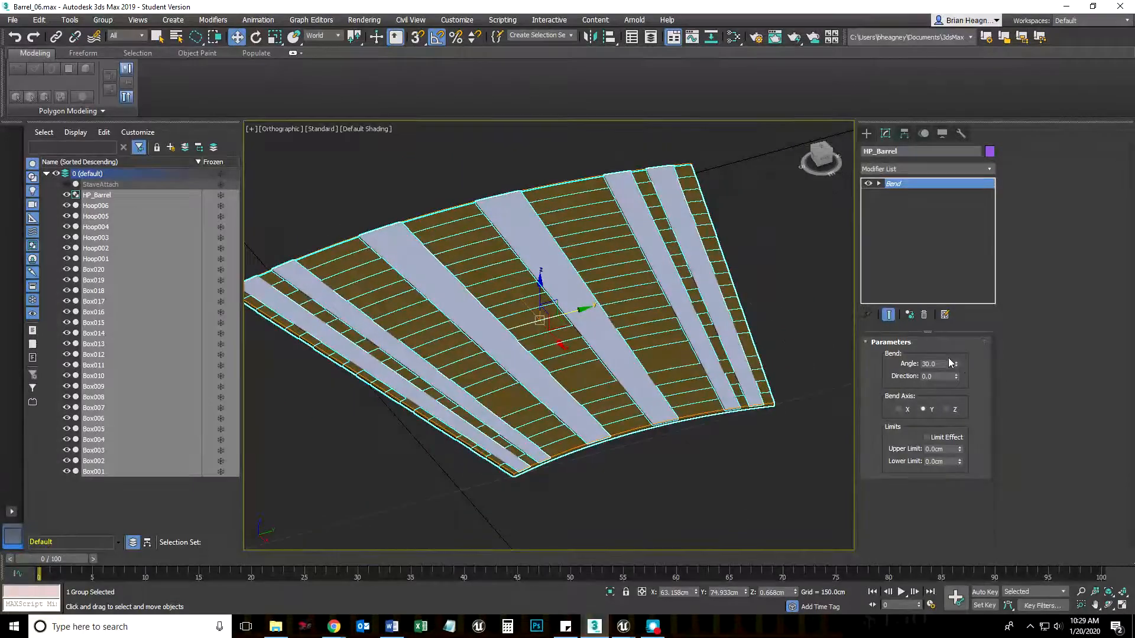
left_click_drag(956, 365, 1009, 355)
Roll the barrel group into a closed cylinder by bending it 360 degrees about the X axis
left_click(898, 409)
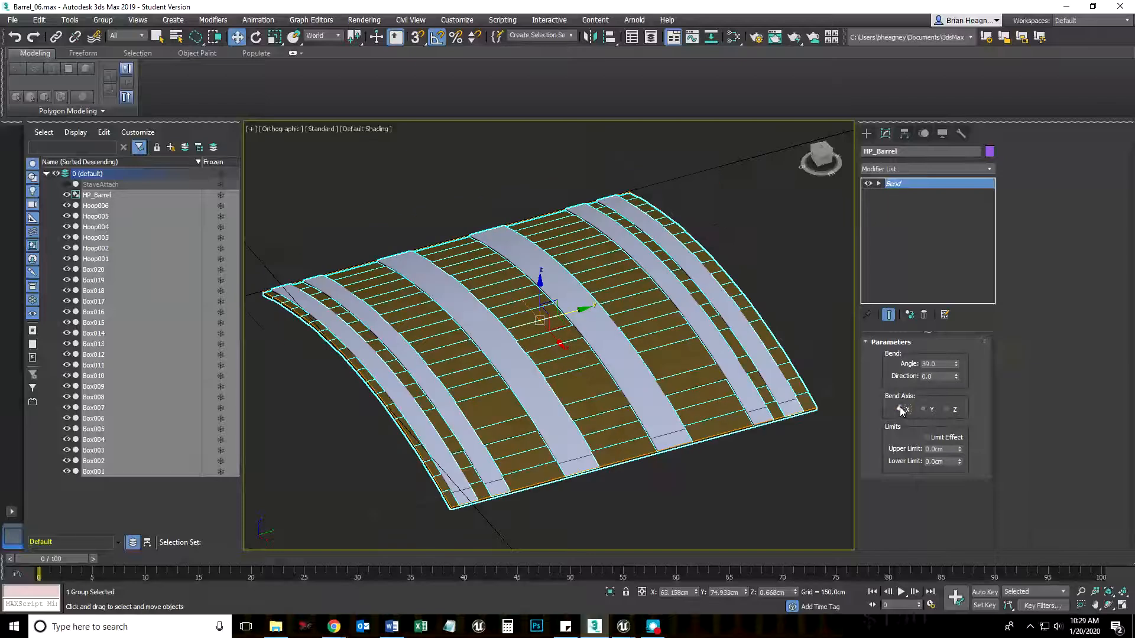
middle_click_drag(668, 470, 691, 473, "alt")
double_click(923, 363)
type("360")
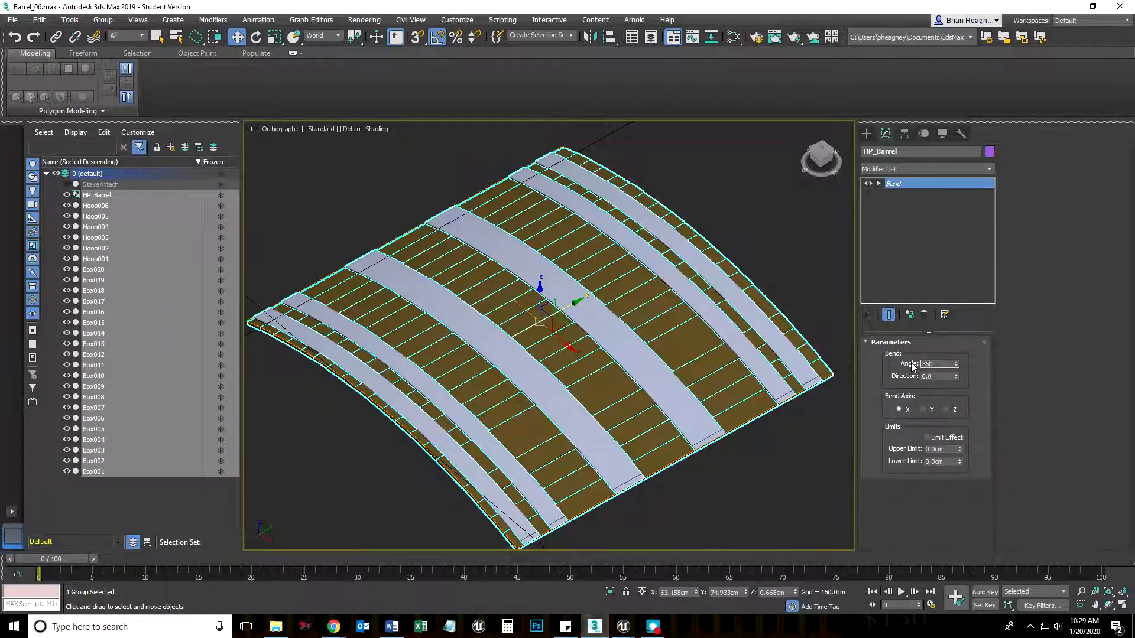
key("Return")
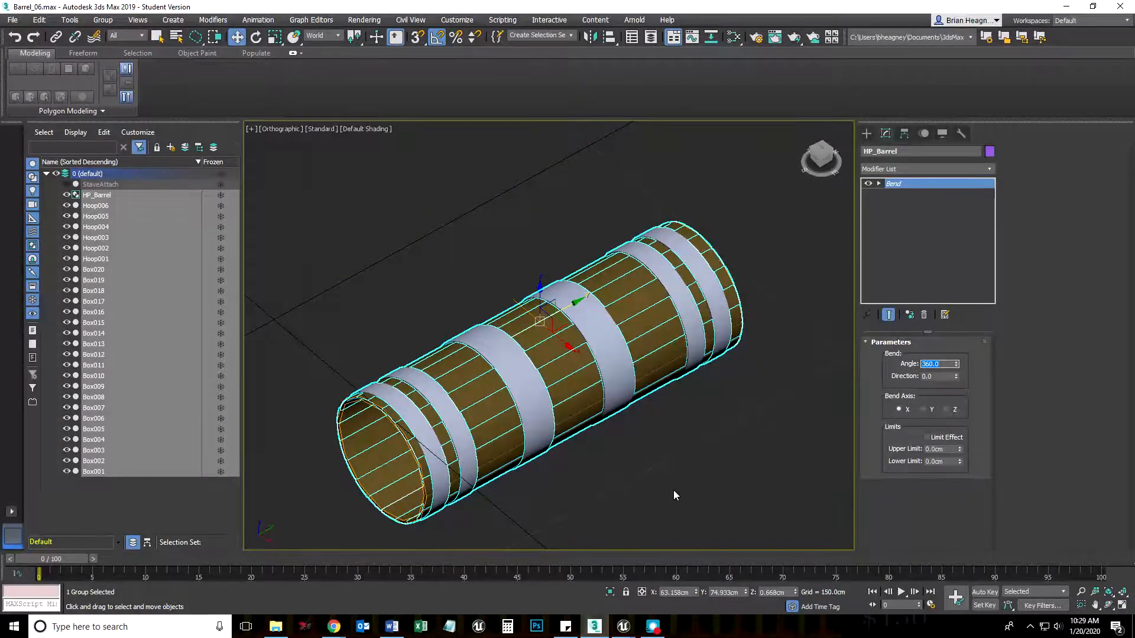
middle_click_drag(658, 498, 685, 493, "alt")
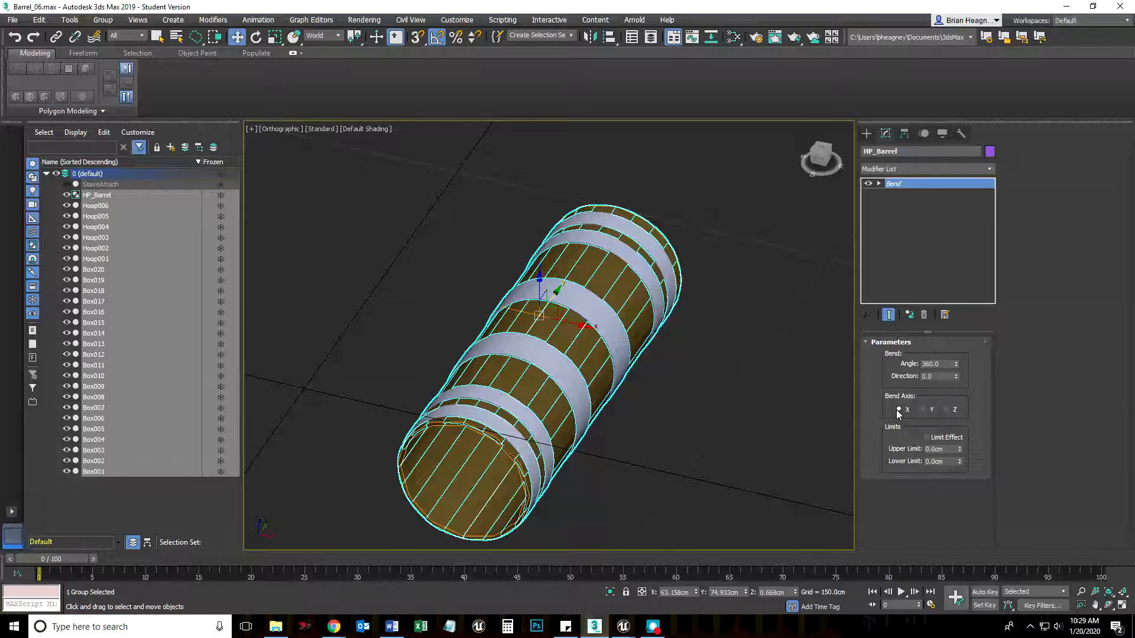
Set the Bend modifier to an angle of 40 on the Y axis with a direction of 80
double_click(945, 363)
type("40")
key("Return")
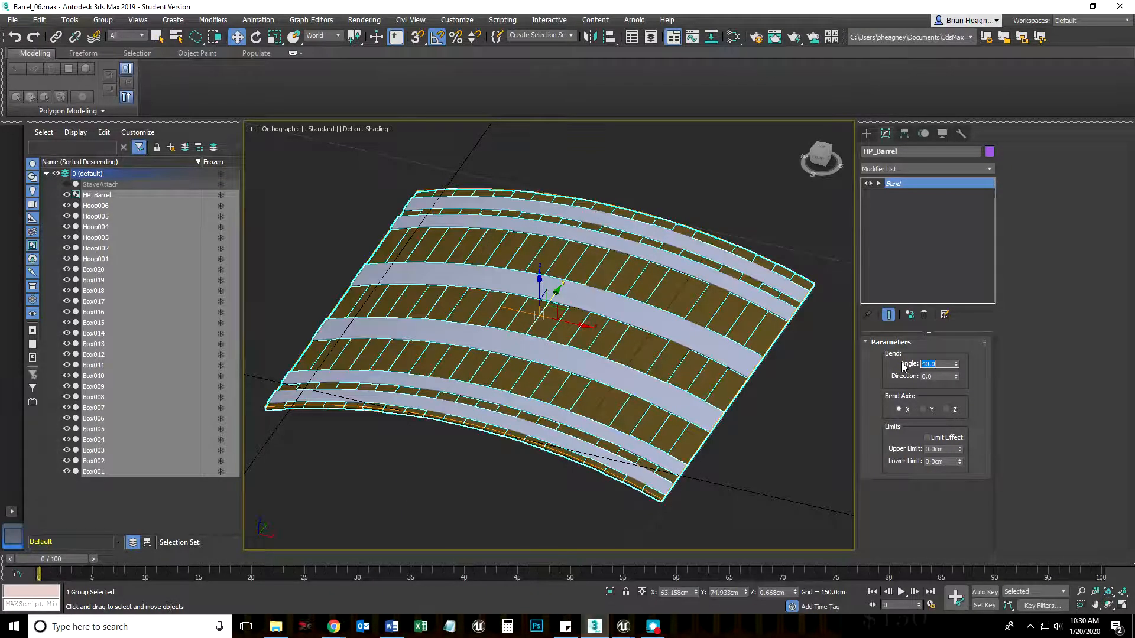
left_click(924, 410)
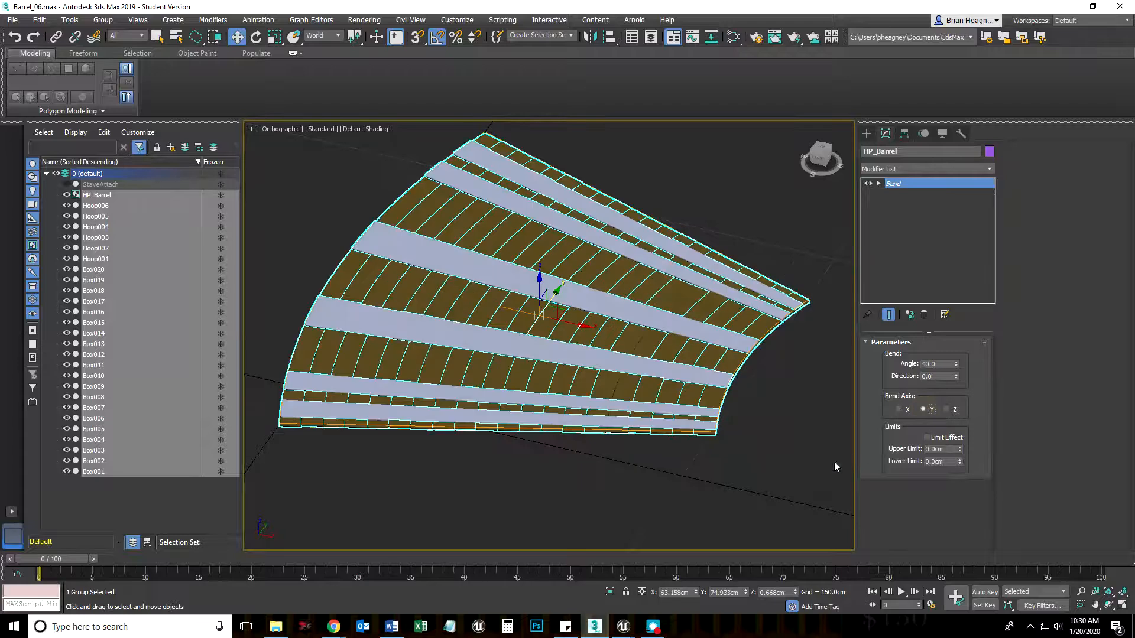
middle_click_drag(634, 536, 616, 516, "alt")
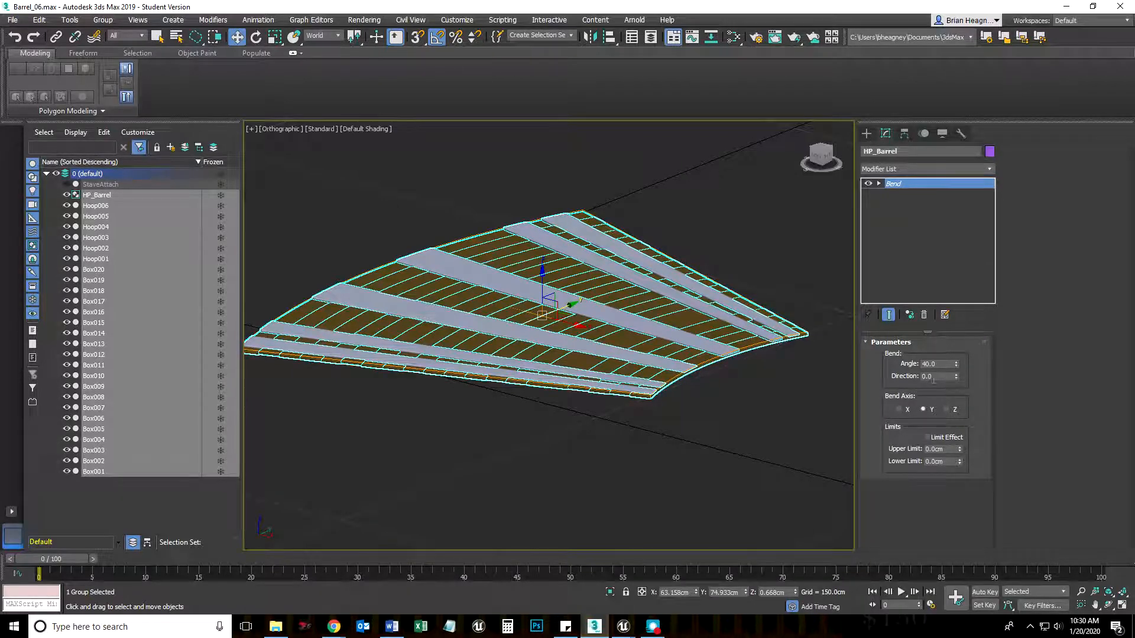
middle_click_drag(658, 470, 665, 496, "alt")
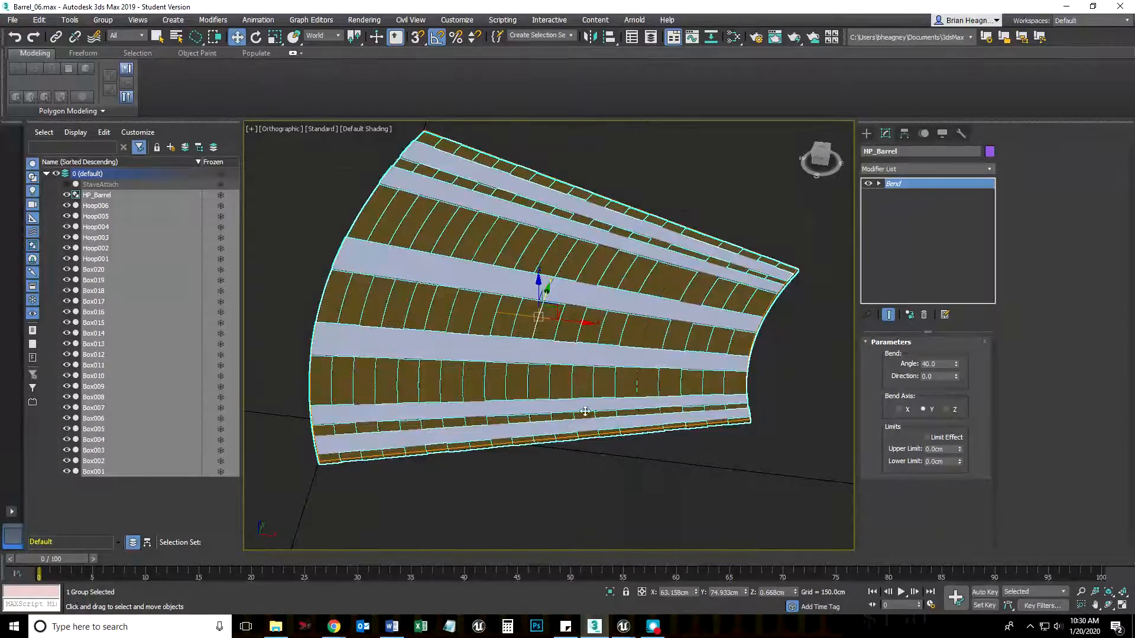
left_click_drag(955, 377, 955, 285)
Switch to the four-viewport layout and set the wireframe viewport to the Top view
left_click(1122, 606)
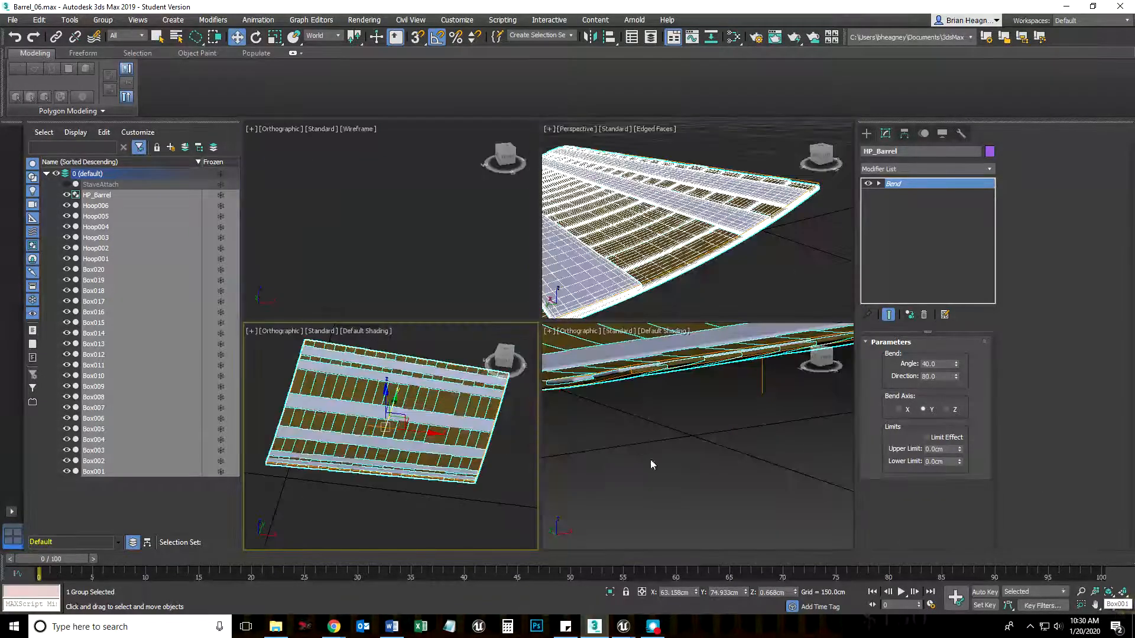
left_click(678, 243)
scroll(678, 243, "down", 4)
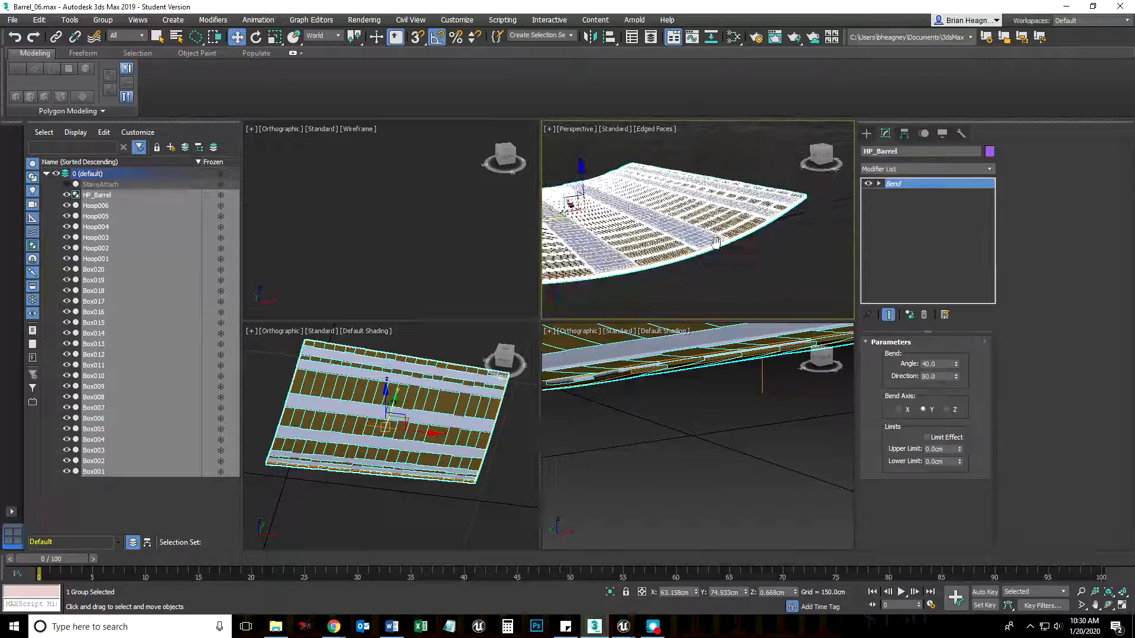
scroll(675, 255, "down", 1)
right_click(338, 242)
key("z")
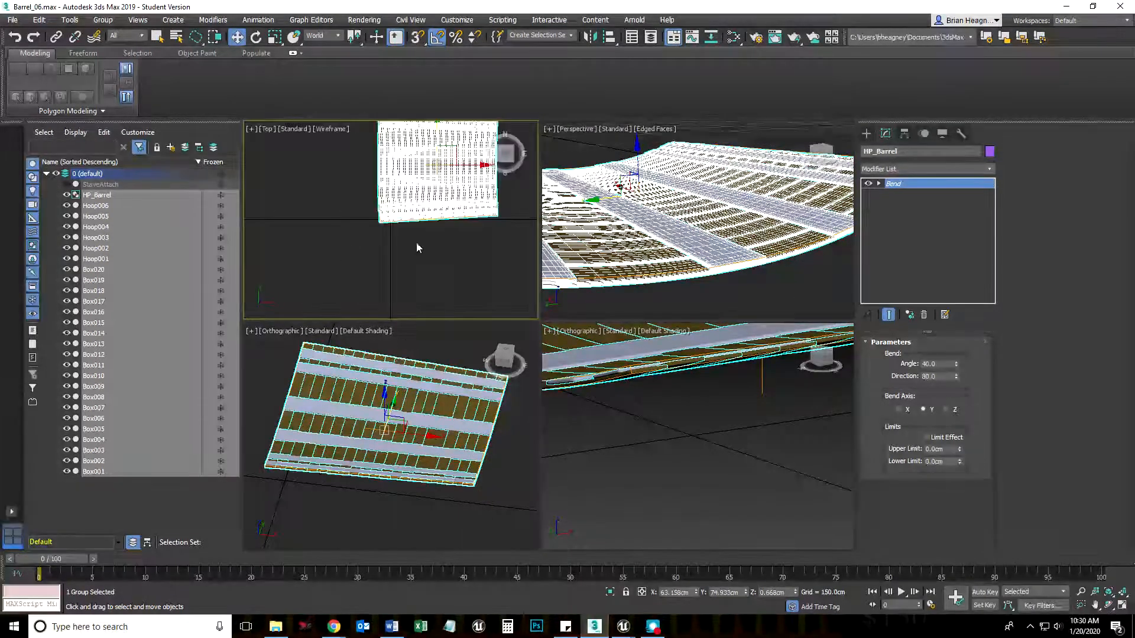
key("t")
scroll(357, 292, "up", 2)
Set the viewport beneath Top to Front and the perspective viewport to Left, then fit the selected group in all viewports
right_click(437, 360)
key("f")
scroll(398, 429, "down", 4)
middle_click_drag(507, 482, 408, 495)
right_click(753, 268)
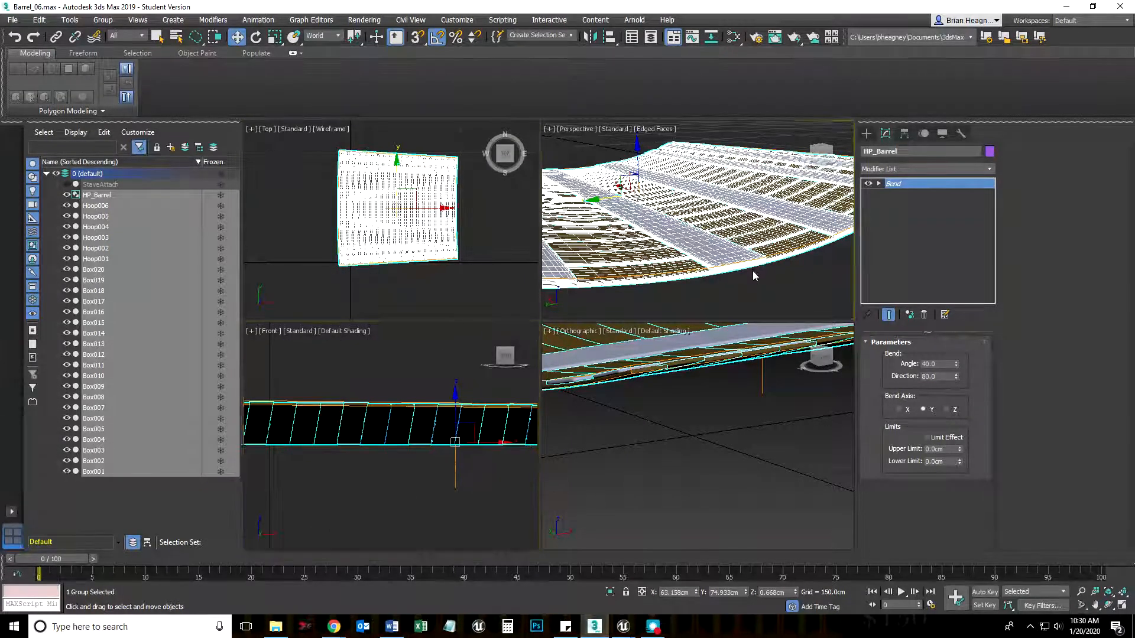
key("l")
middle_click_drag(742, 428, 712, 500)
scroll(711, 485, "down", 4)
middle_click_drag(609, 233, 686, 228)
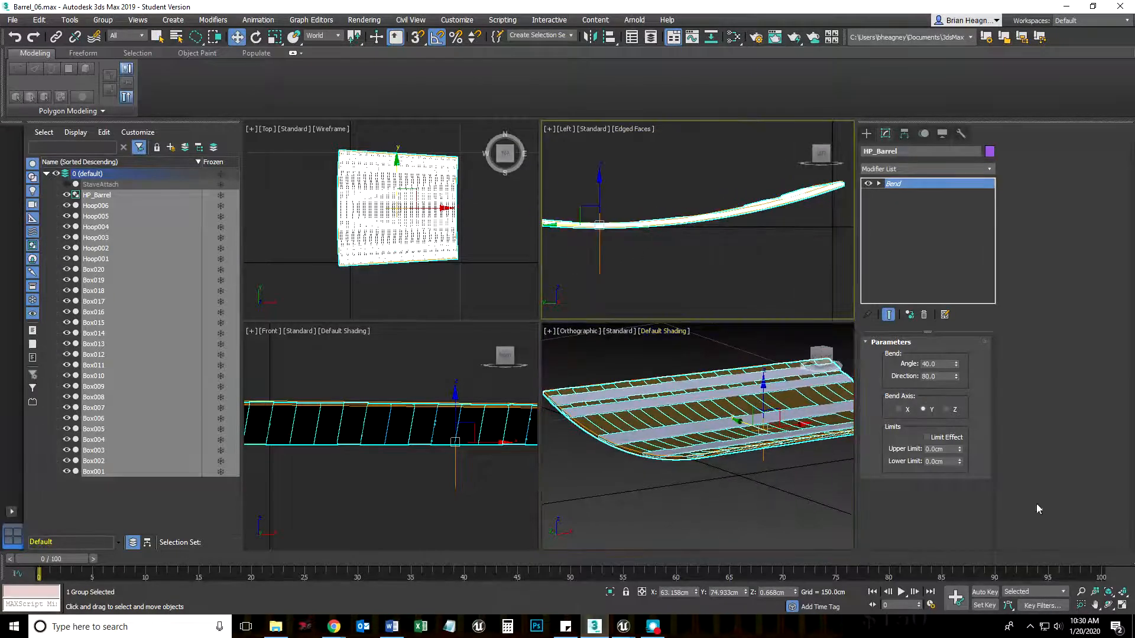
left_click(1123, 599)
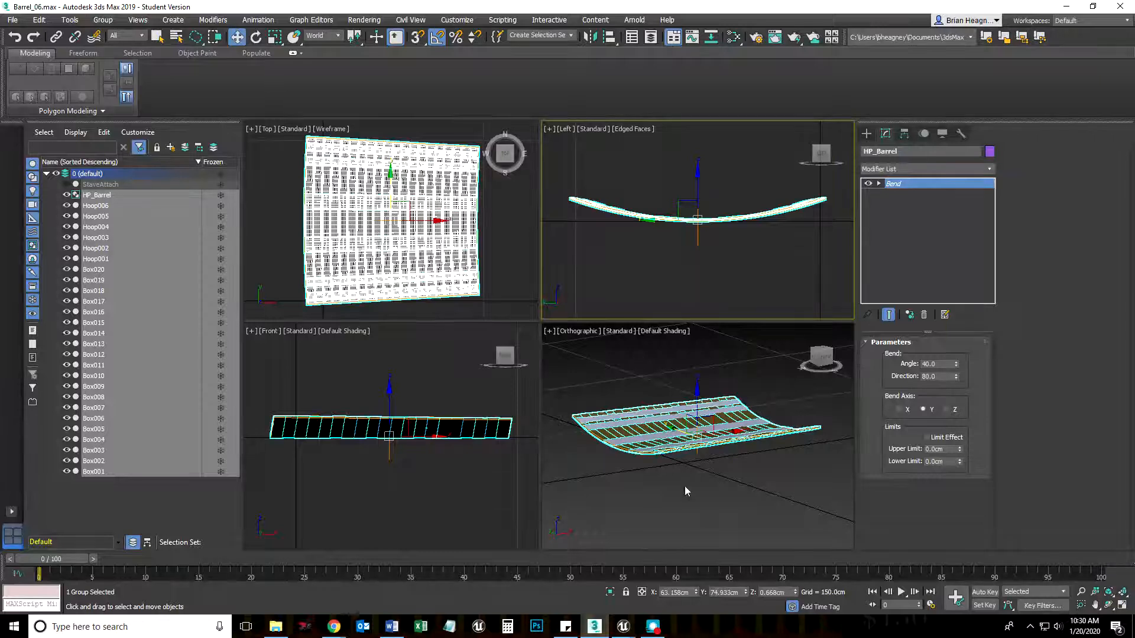
Try a different bend angle on the group and undo the change
middle_click_drag(725, 499, 658, 515, "alt")
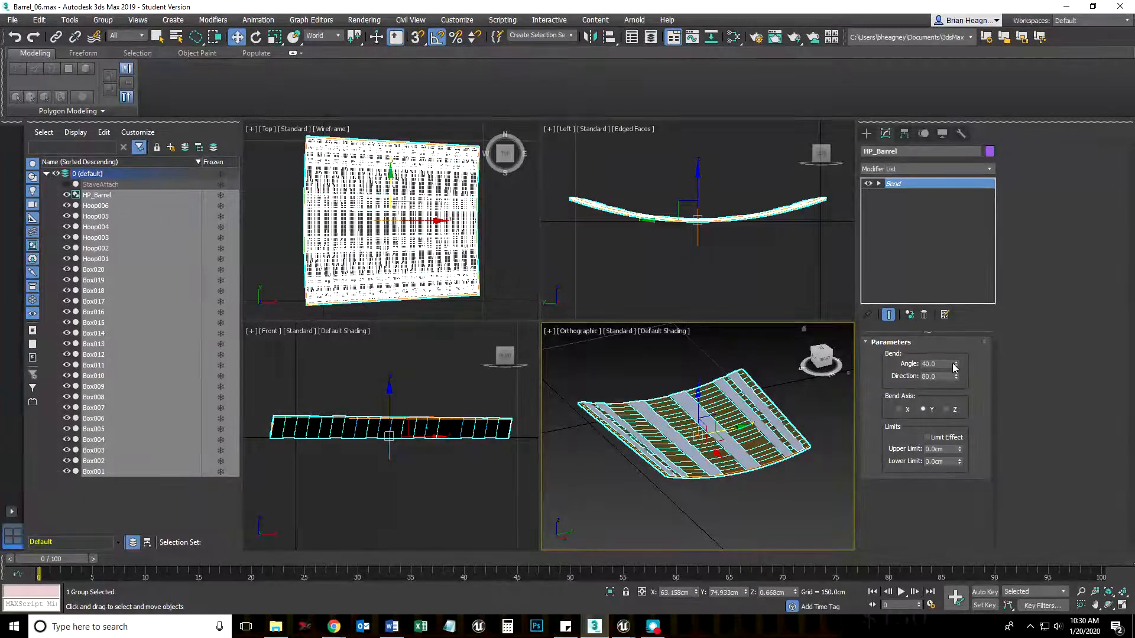
left_click_drag(956, 364, 992, 367)
key("ctrl+z")
Set the bend direction to 90 and check the group's curvature in the orthographic view
double_click(939, 376)
type("90")
key("Return")
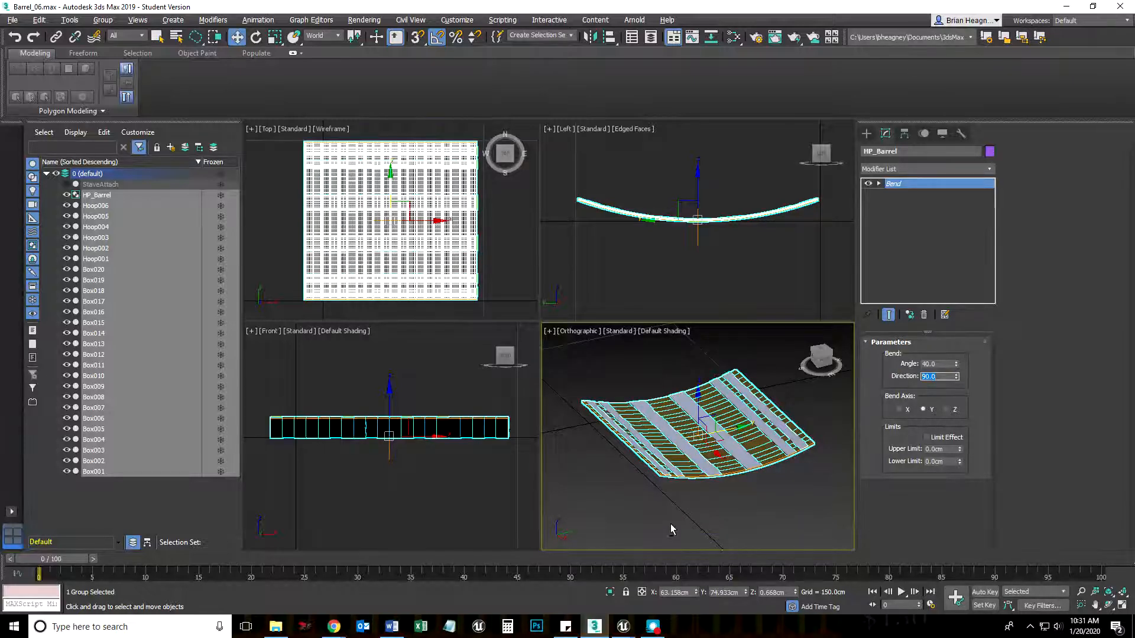
middle_click_drag(670, 525, 708, 533, "alt")
scroll(772, 478, "up", 2)
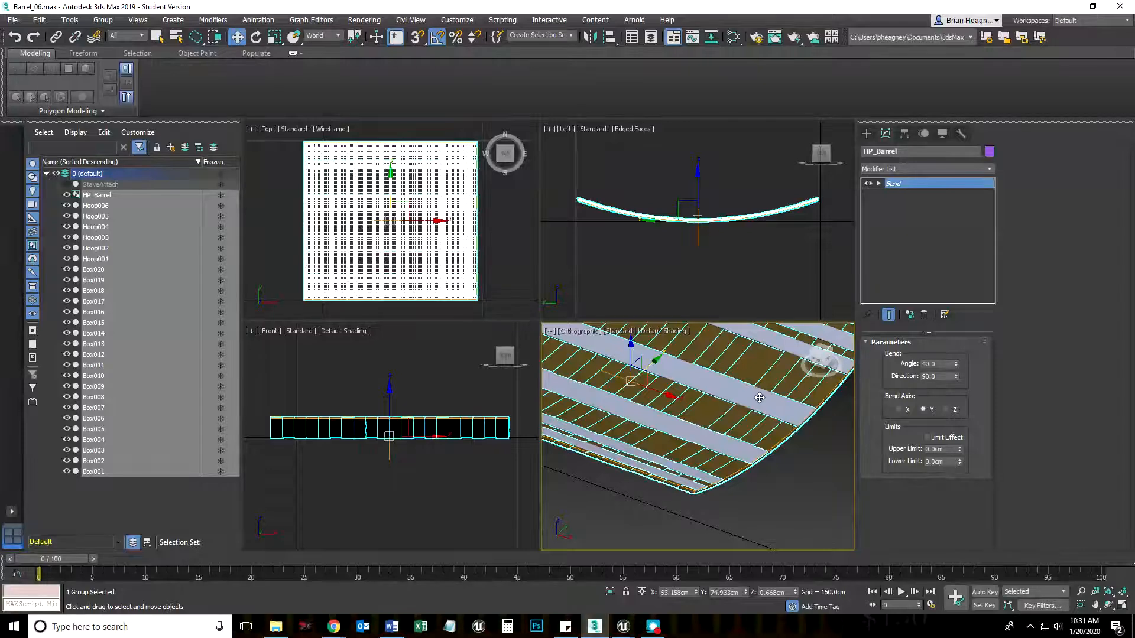
scroll(733, 405, "down", 4)
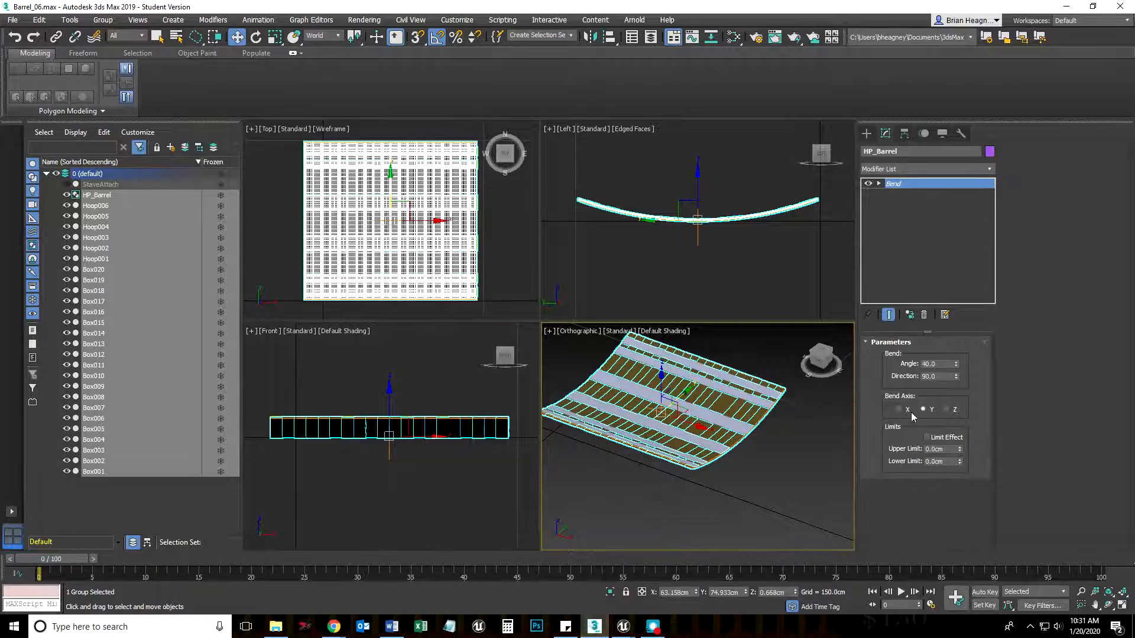
Reverse the bend by setting its direction to -90, and inspect the arched staves
left_click(923, 377)
type("-")
key("Return")
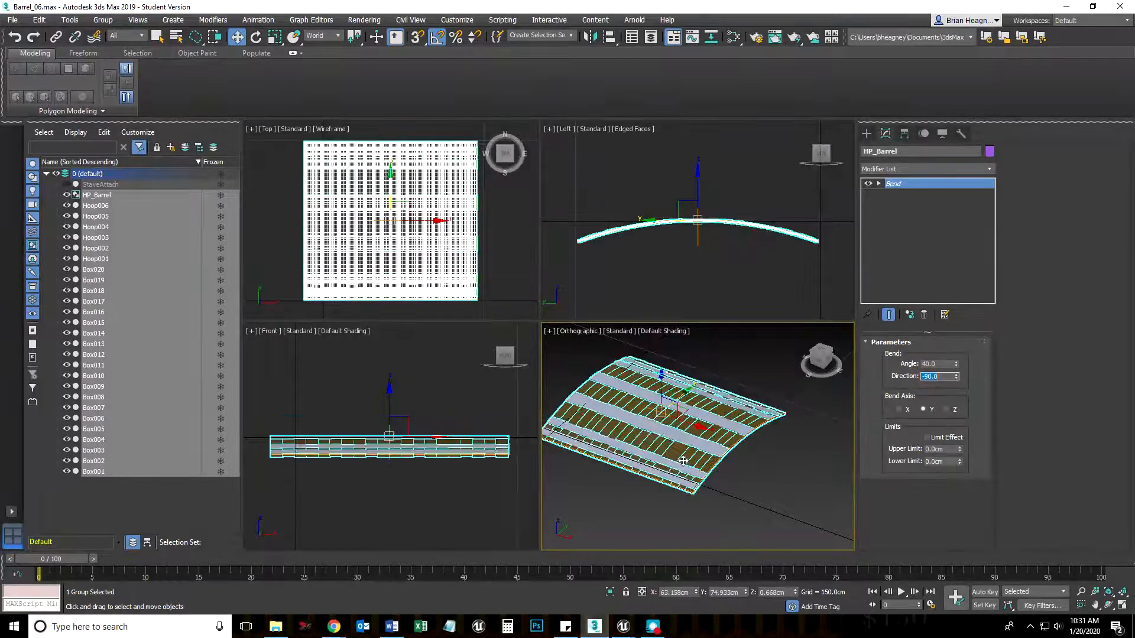
middle_click_drag(681, 484, 635, 432, "alt")
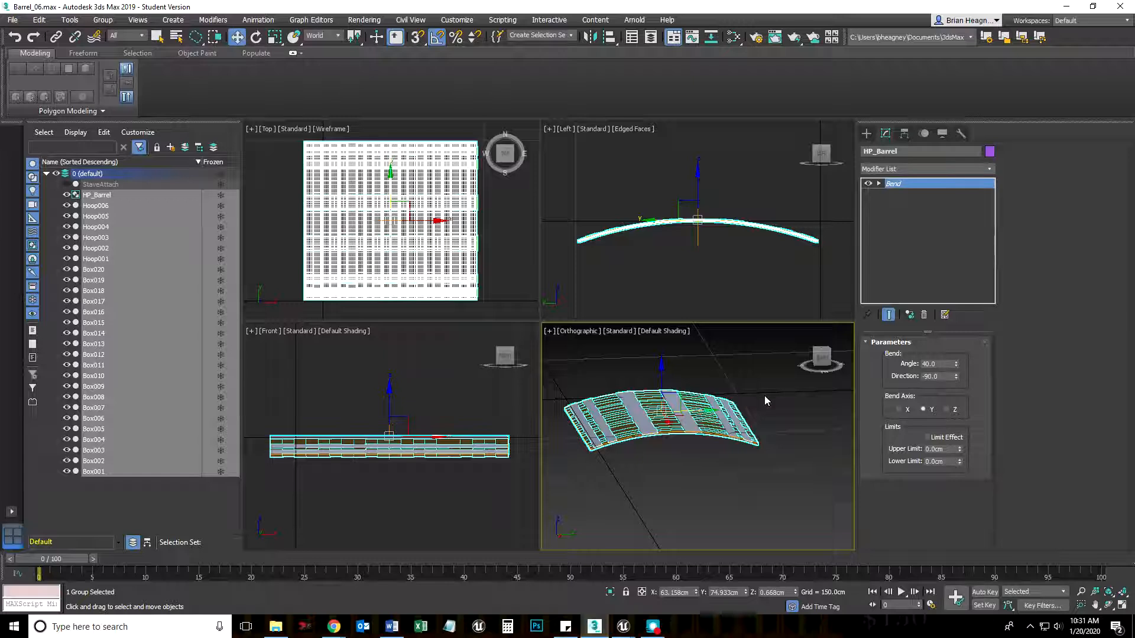
Add a second Bend modifier to HP_Barrel with the bend axis X and an angle of 360, and inspect the rolled shape
left_click(990, 169)
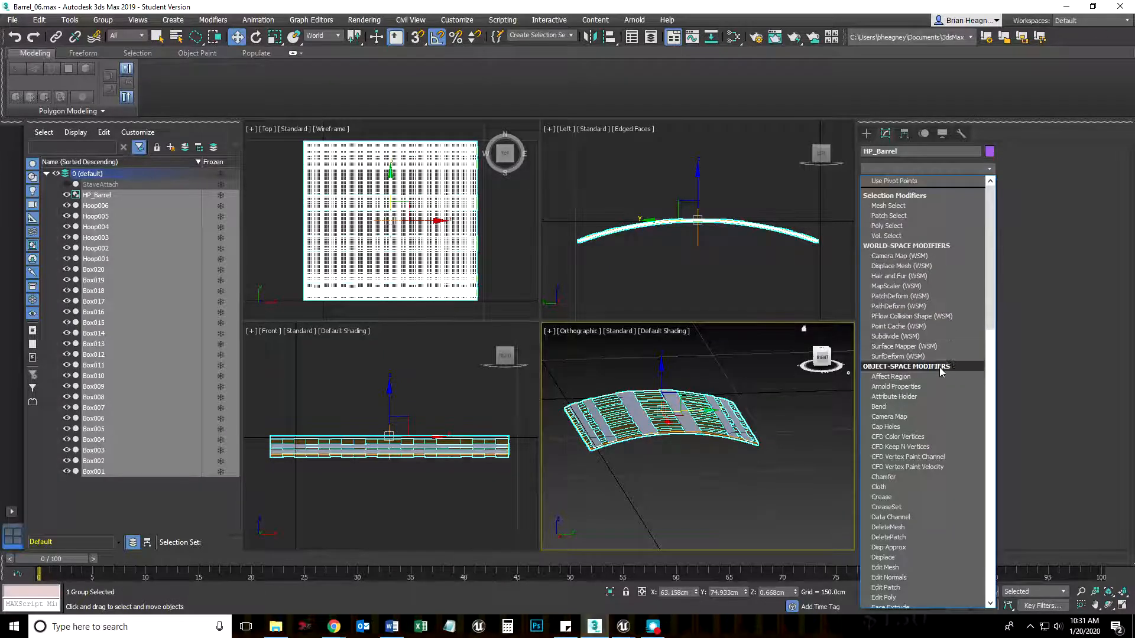
left_click(916, 407)
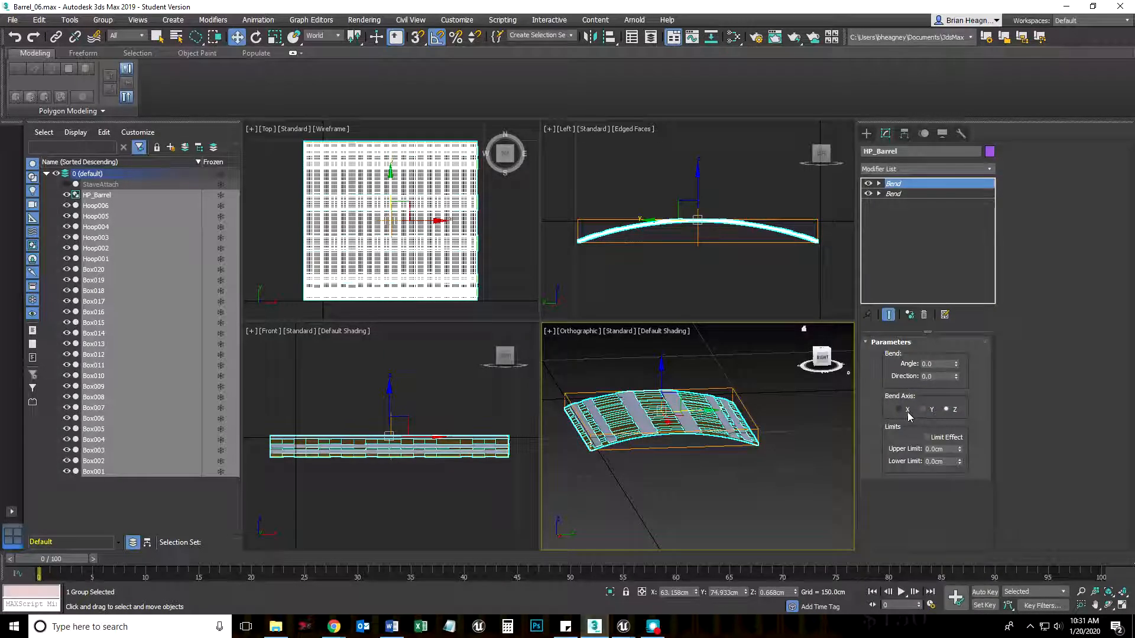
left_click(898, 410)
left_click(936, 363)
type("360")
key("Return")
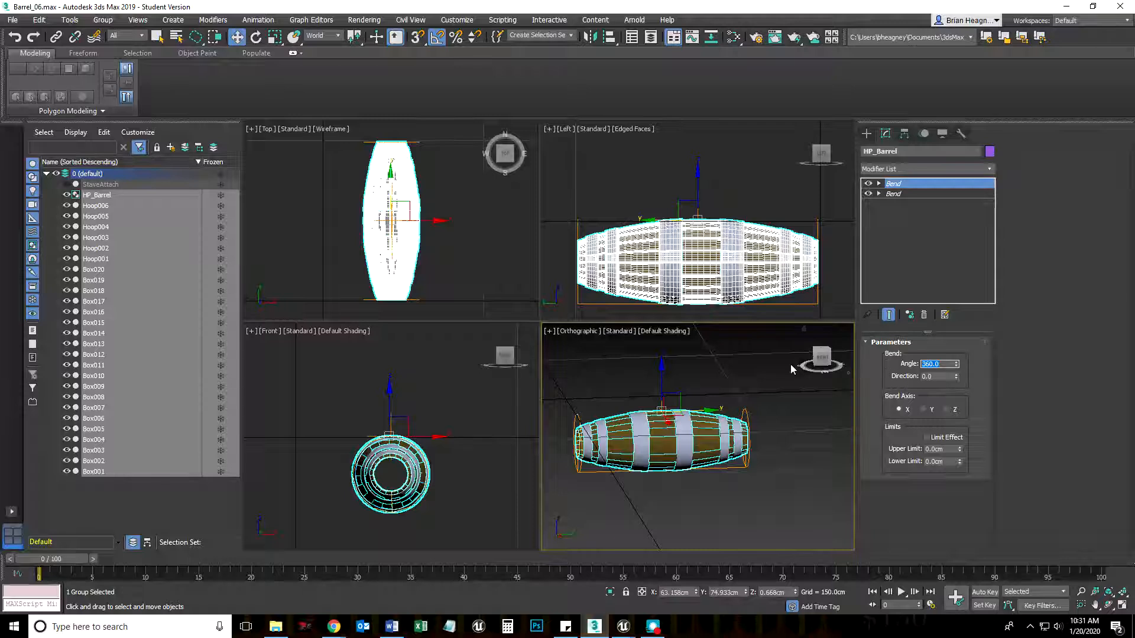
middle_click_drag(725, 483, 649, 482, "alt")
scroll(664, 473, "up", 1)
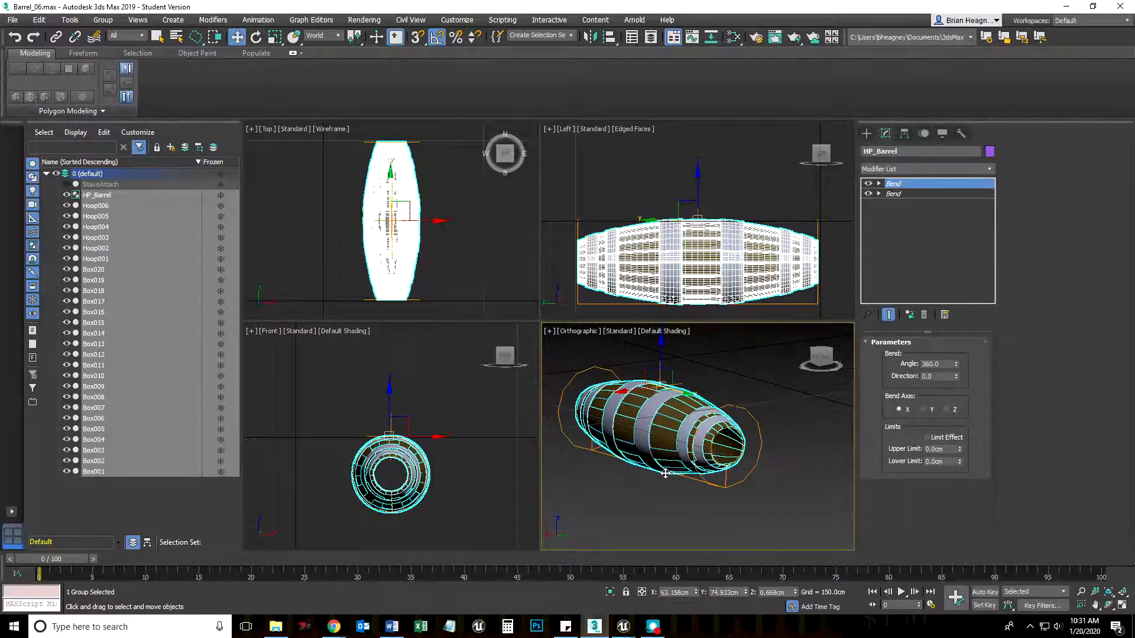
scroll(667, 453, "down", 2)
scroll(669, 450, "up", 2)
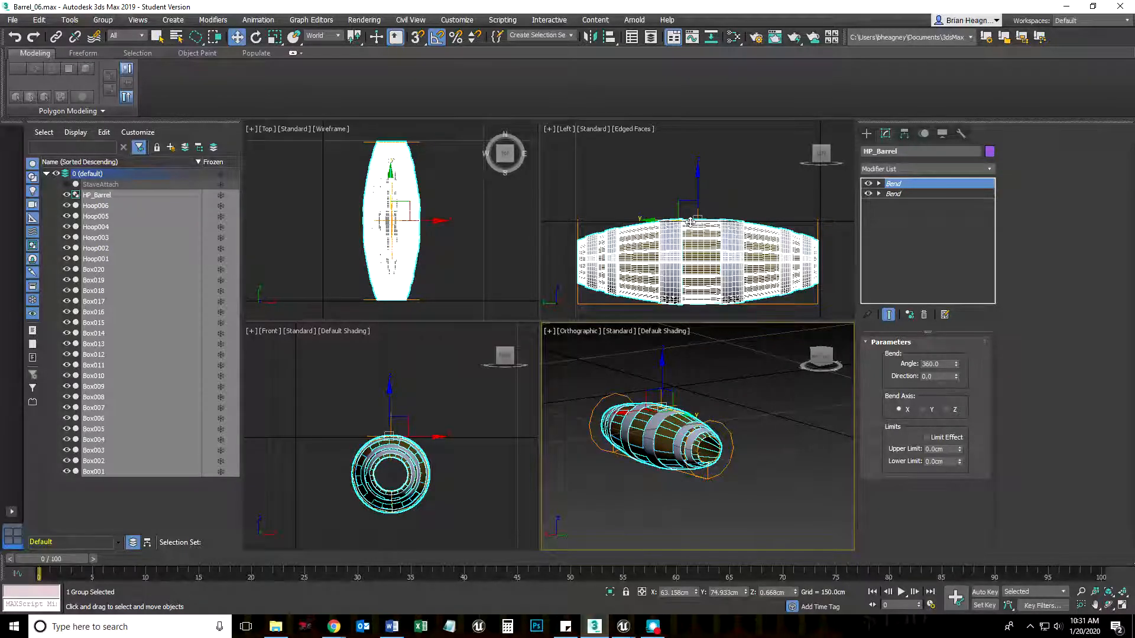
Deselect the barrel group and enlarge the Top and Left viewports, framing the barrel in the Top view
left_click(509, 279)
scroll(483, 279, "down", 4)
scroll(425, 217, "up", 4)
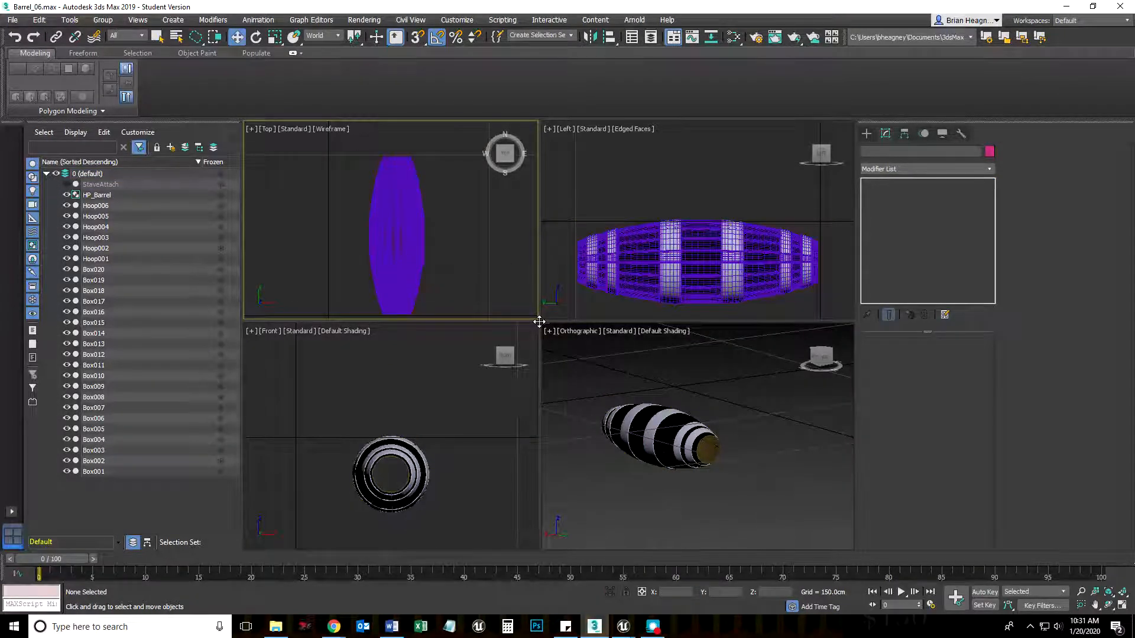
left_click_drag(540, 321, 540, 380)
middle_click_drag(442, 295, 421, 275)
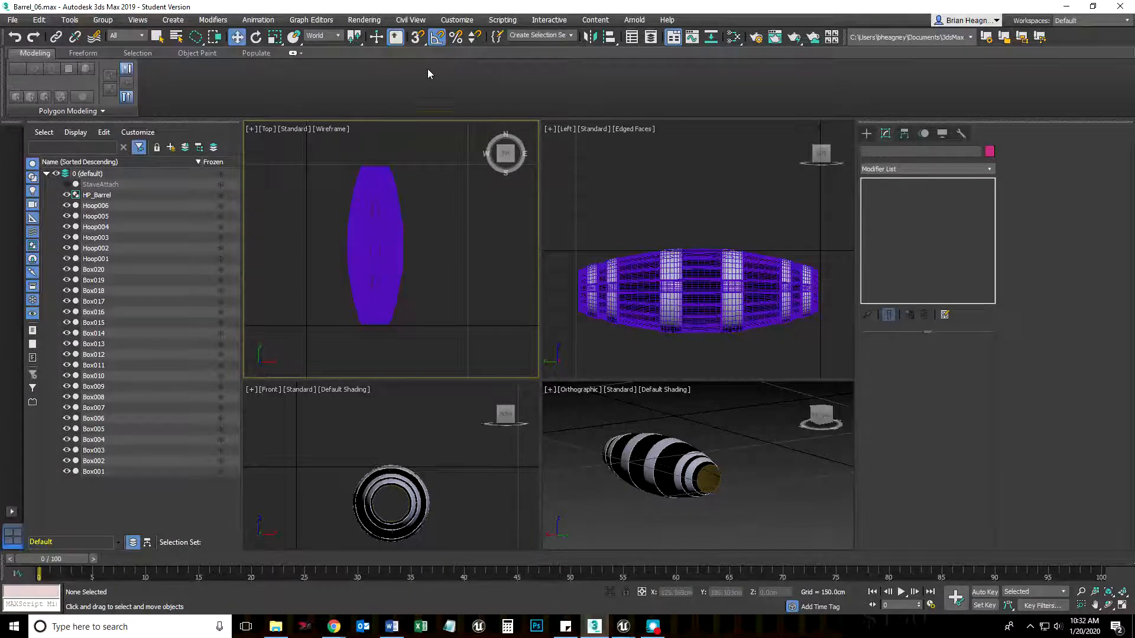
Try a home grid spacing of 10 cm in the Grid and Snap Settings
right_click(437, 38)
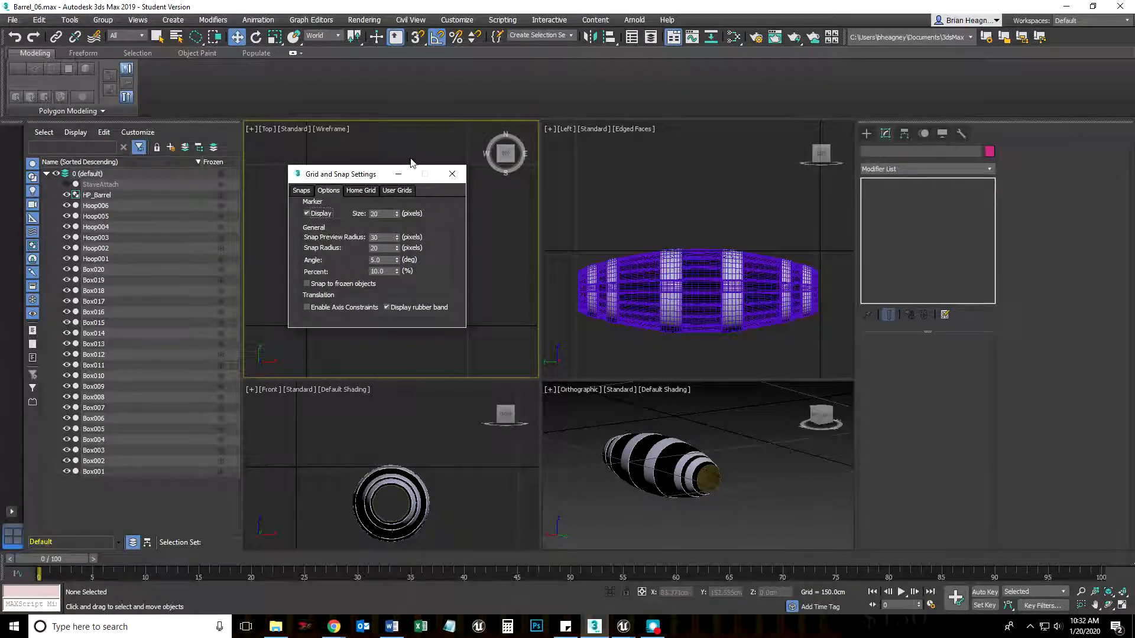
left_click_drag(346, 176, 590, 167)
left_click(392, 170)
left_click(654, 201)
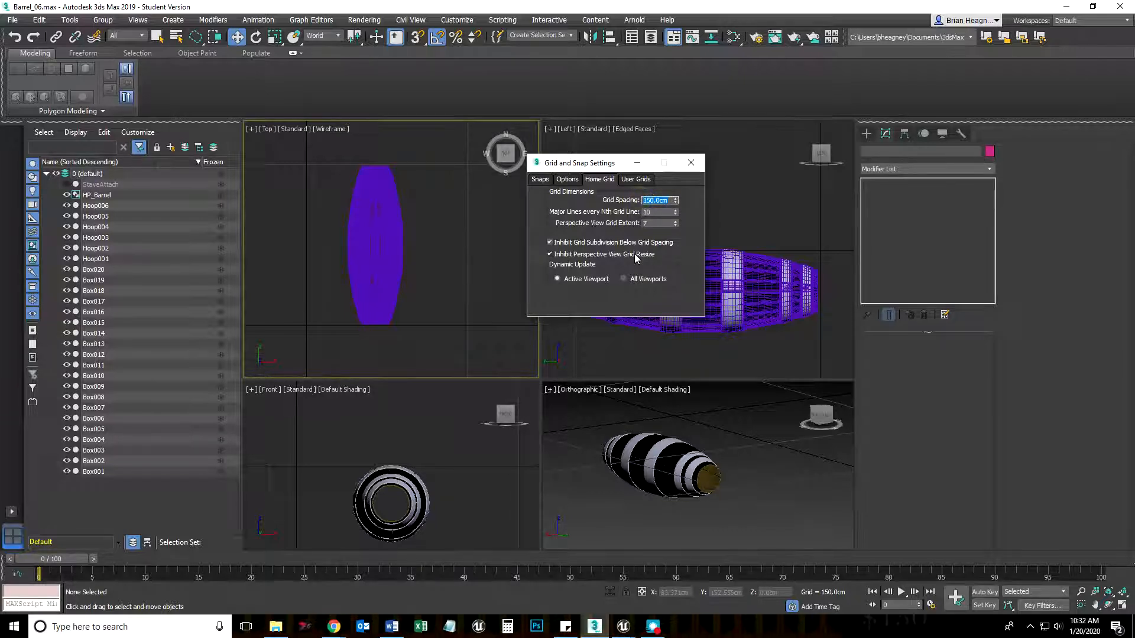
type("10")
key("Return")
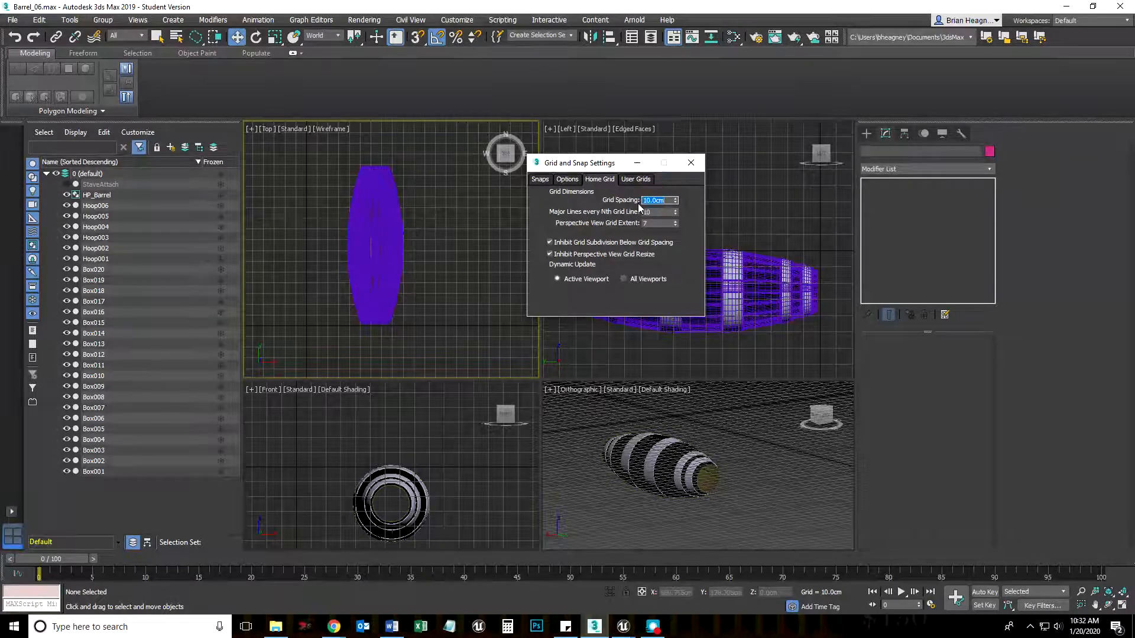
Restore the home grid spacing to 150 cm and close the Grid and Snap Settings
type("150")
key("Return")
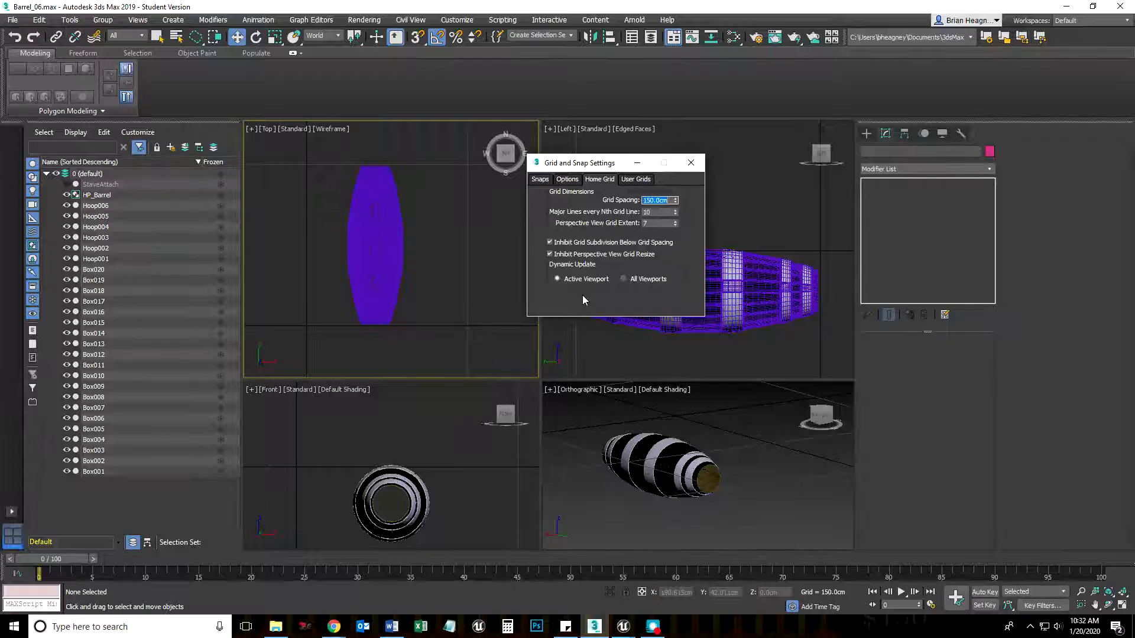
left_click(690, 164)
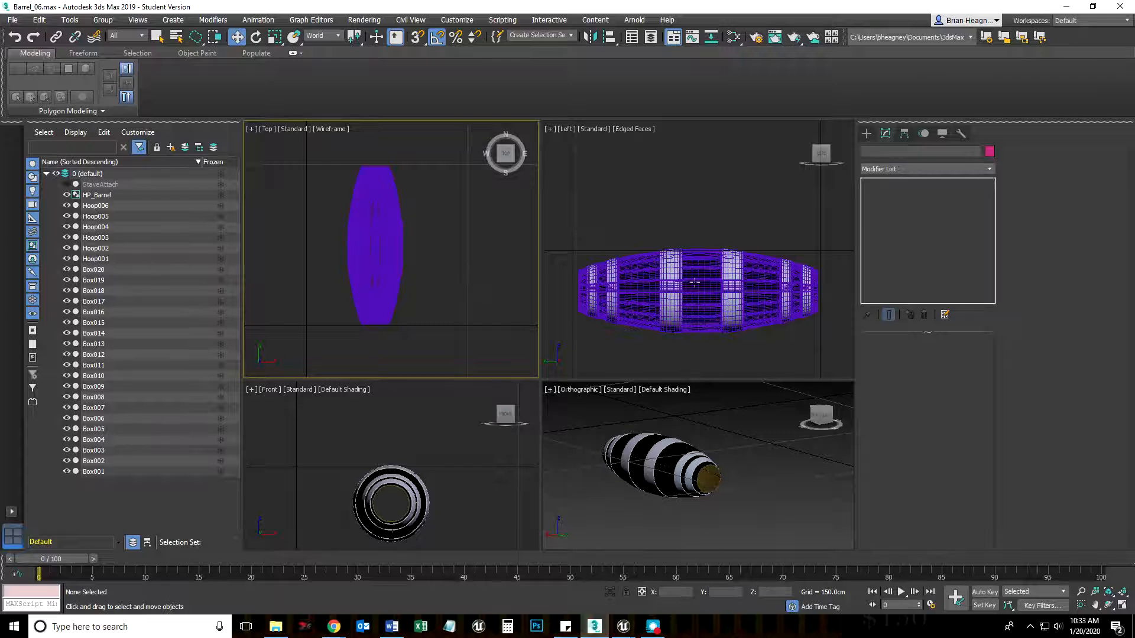
Select HP_Barrel and activate the Gizmo sub-object of the uppermost Bend modifier
left_click(696, 272)
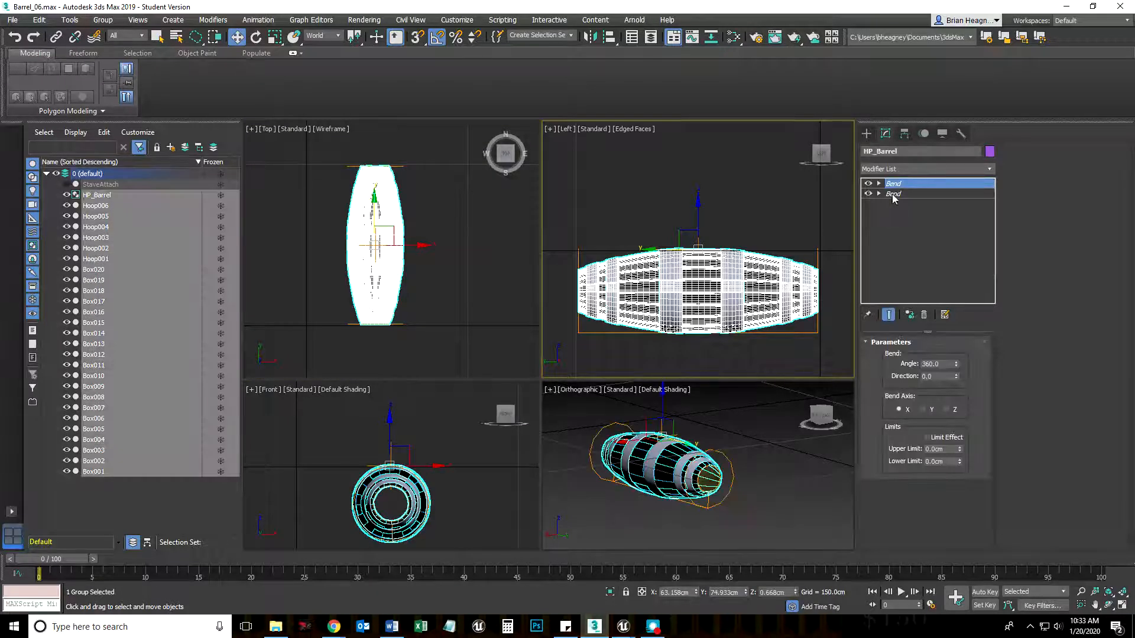
left_click(880, 184)
left_click(879, 185)
left_click(879, 183)
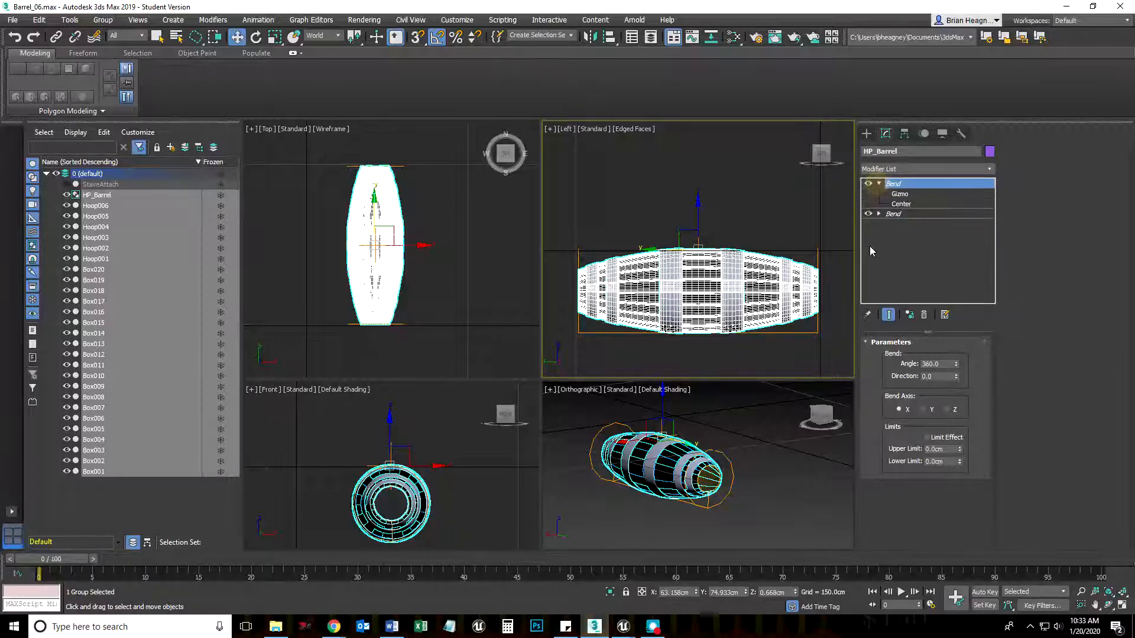
left_click(899, 194)
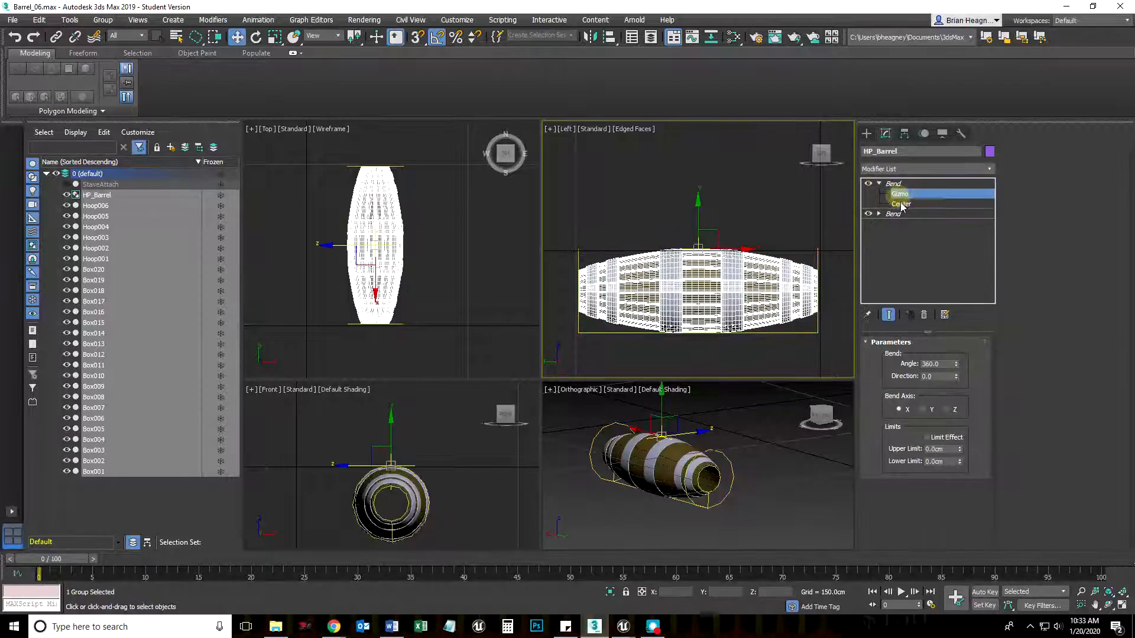
left_click(900, 204)
left_click(900, 195)
left_click(899, 202)
left_click(899, 195)
Try moving the Bend gizmo along X in the Top viewport and undo the move
left_click(474, 243)
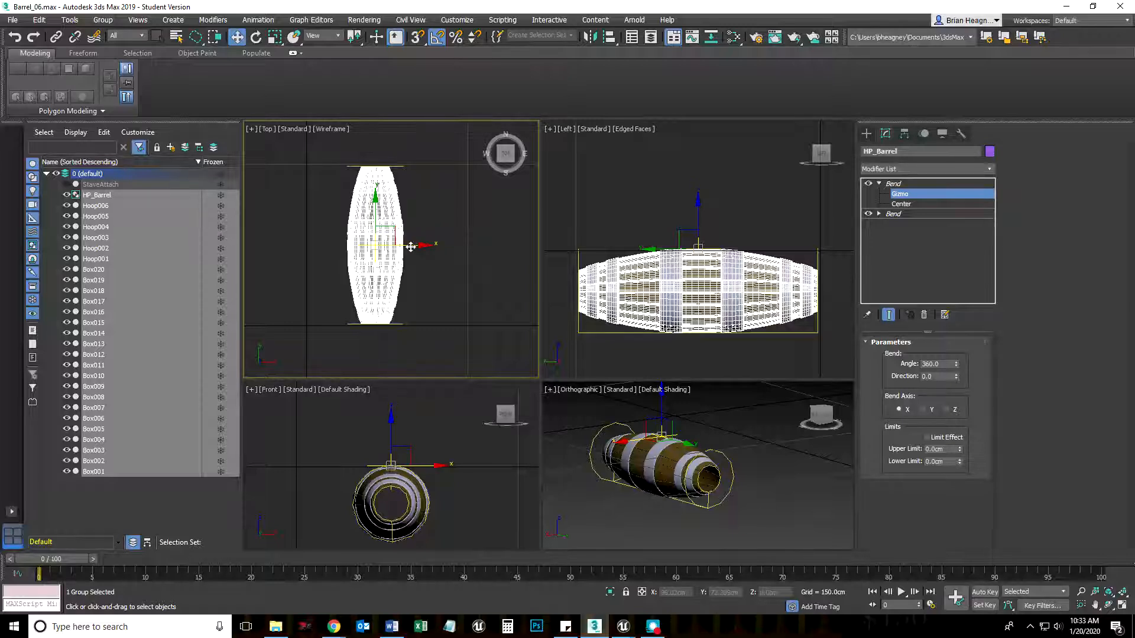
left_click_drag(411, 244, 475, 249)
key("ctrl+z")
Lower the Bend gizmo in the Left viewport to widen the barrel, adjusting its diameter against the grid in the Top view
left_click(682, 211)
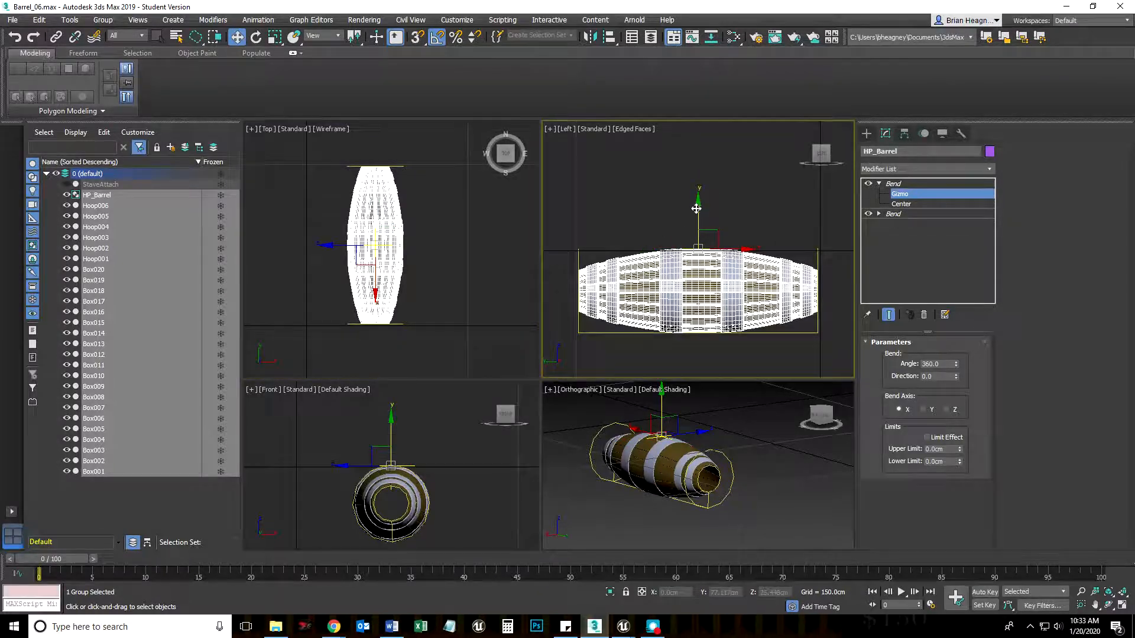
left_click_drag(697, 220, 695, 287)
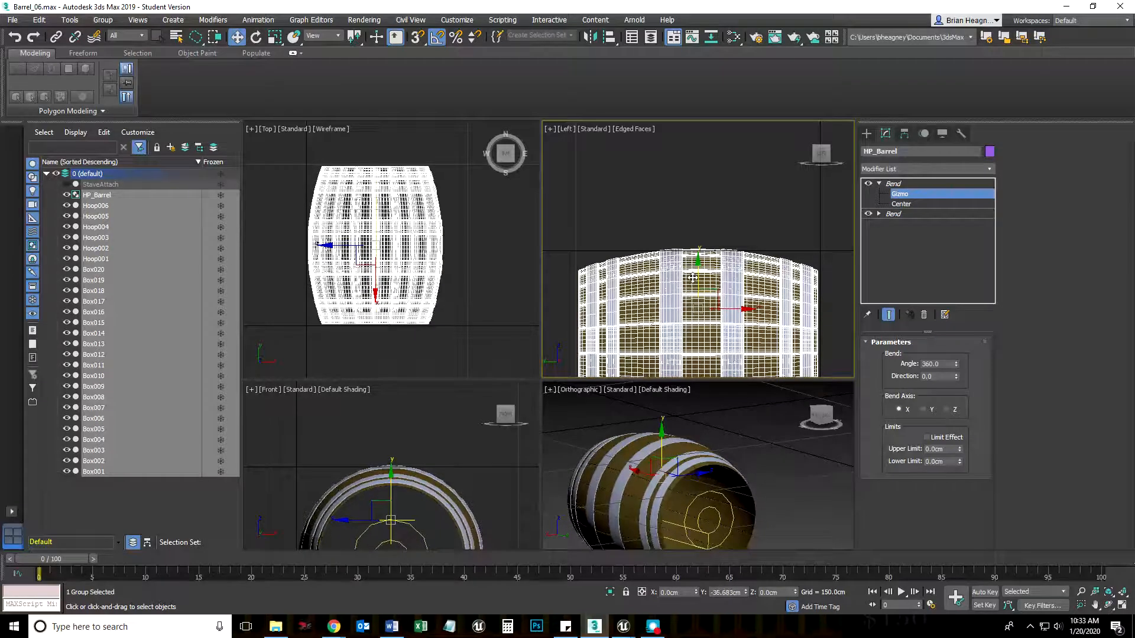
middle_click_drag(715, 470, 747, 439)
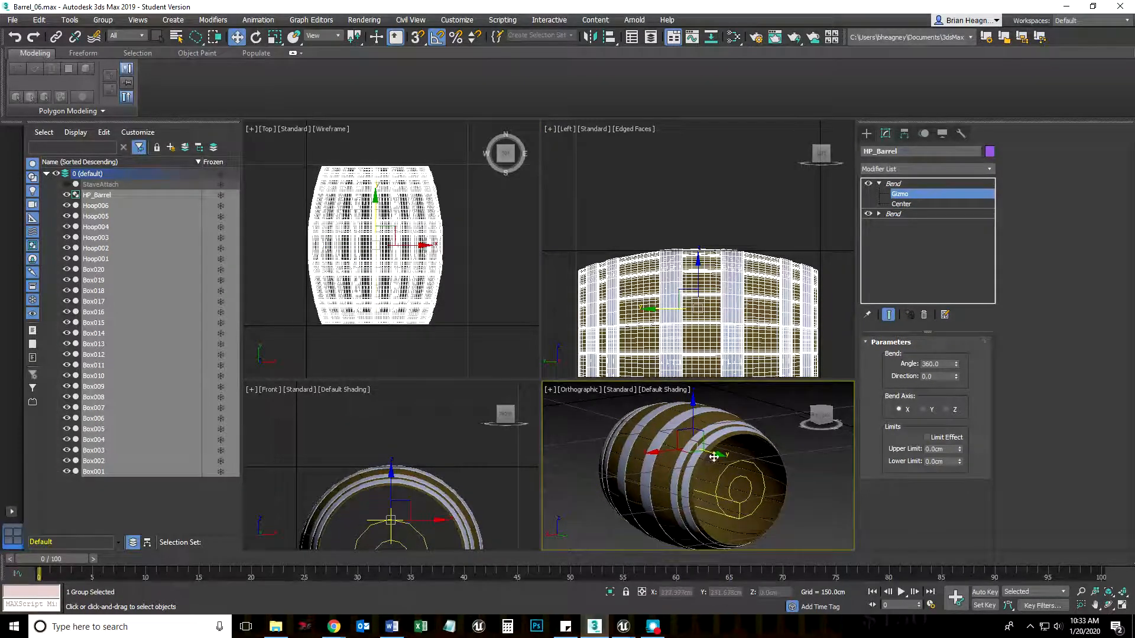
left_click(695, 278)
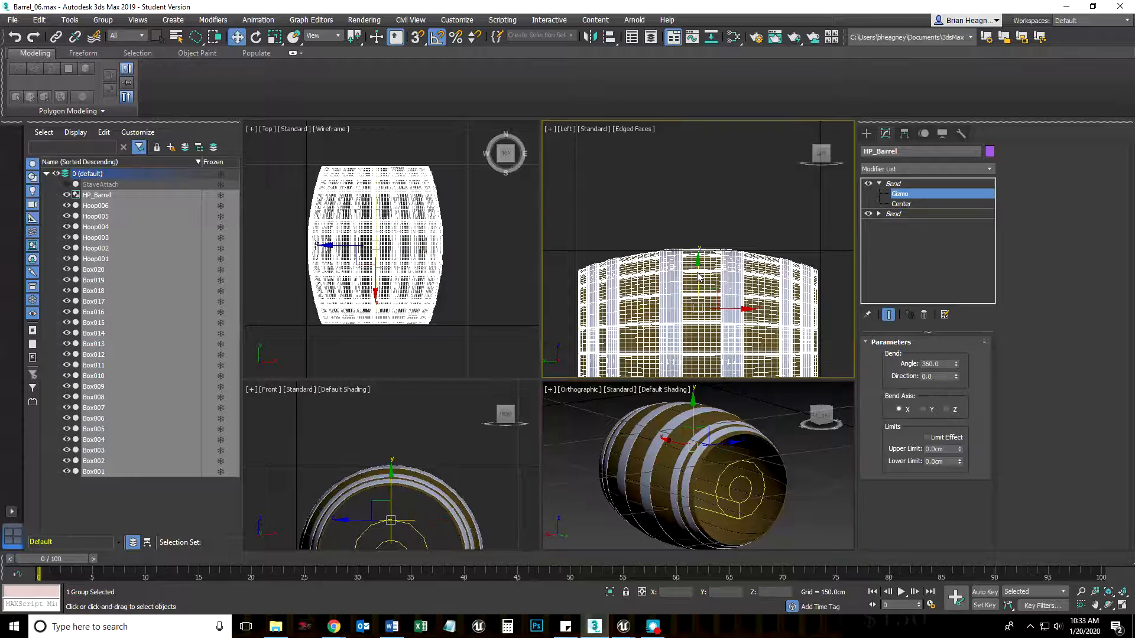
left_click_drag(695, 277, 687, 279)
mouse_move(307, 300)
middle_mouse_down()
mouse_move(303, 275)
mouse_move(309, 297)
middle_mouse_up()
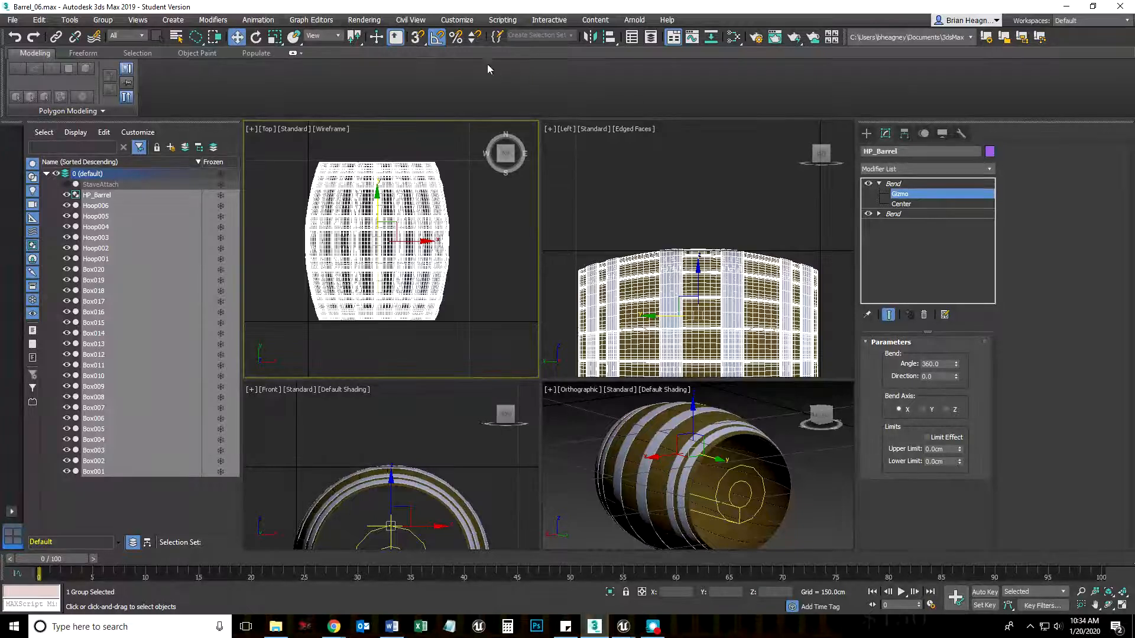
Set the home grid spacing to 140 cm in the Grid and Snap Settings and close them
right_click(416, 44)
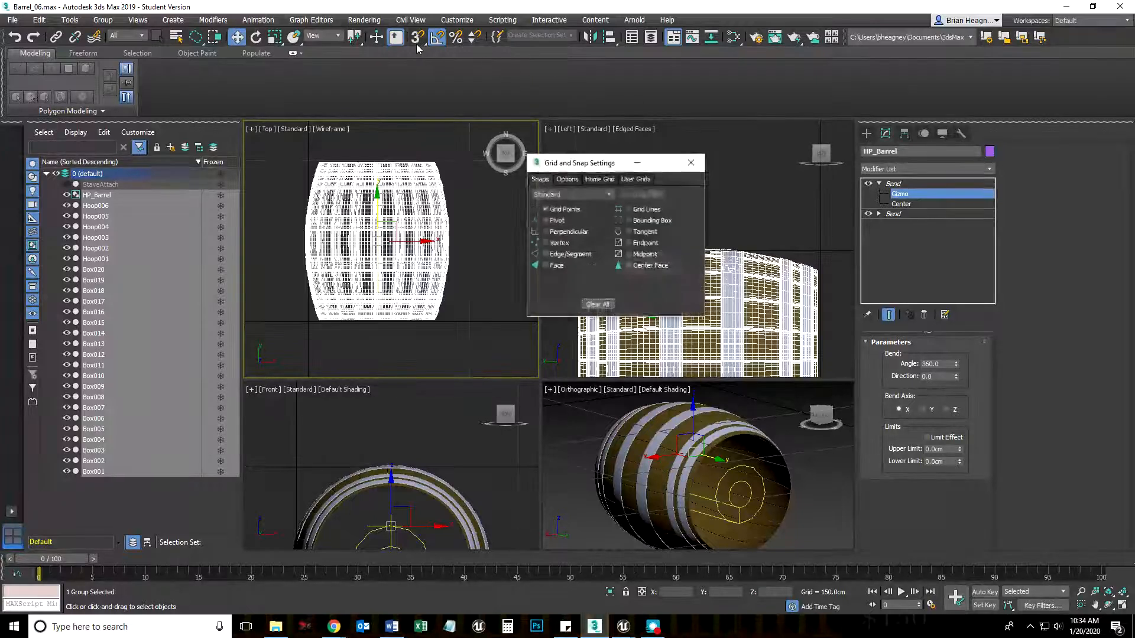
left_click(598, 179)
left_click(649, 201)
double_click(647, 201)
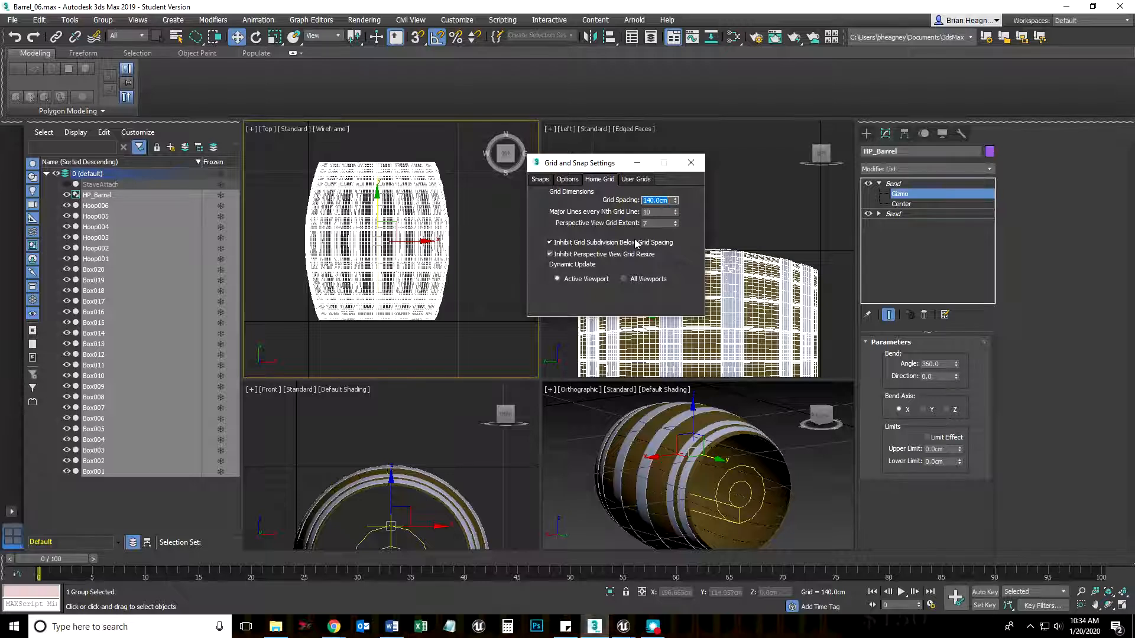
left_click(691, 163)
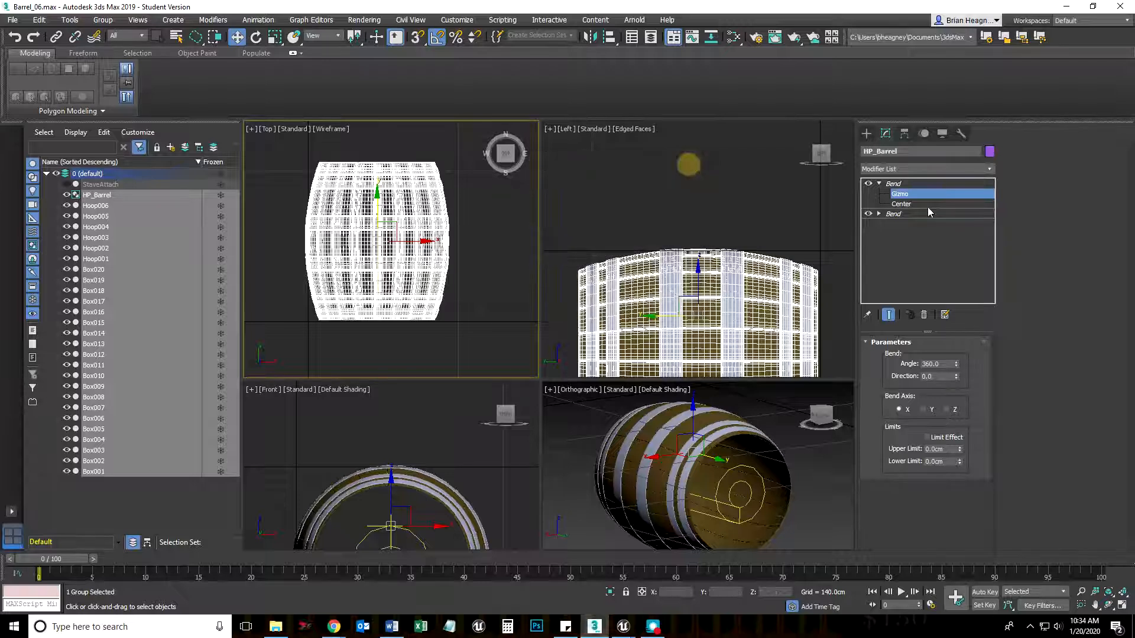
Leave gizmo editing and move the barrel group along X to about 69.3 cm in the Top viewport
left_click(894, 185)
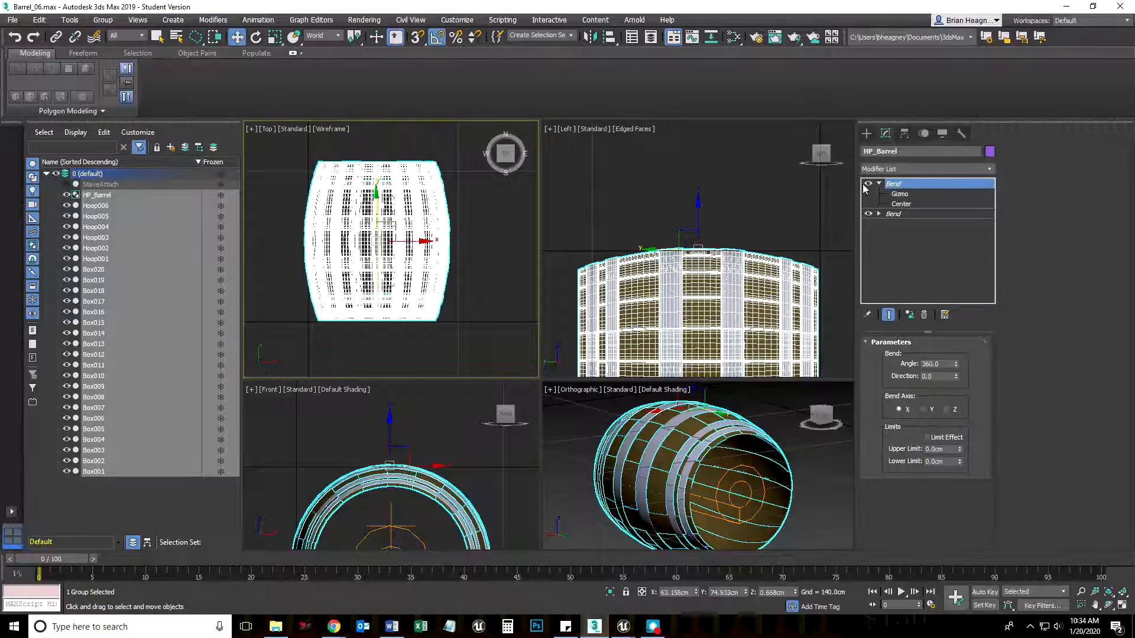
left_click_drag(426, 242, 433, 241)
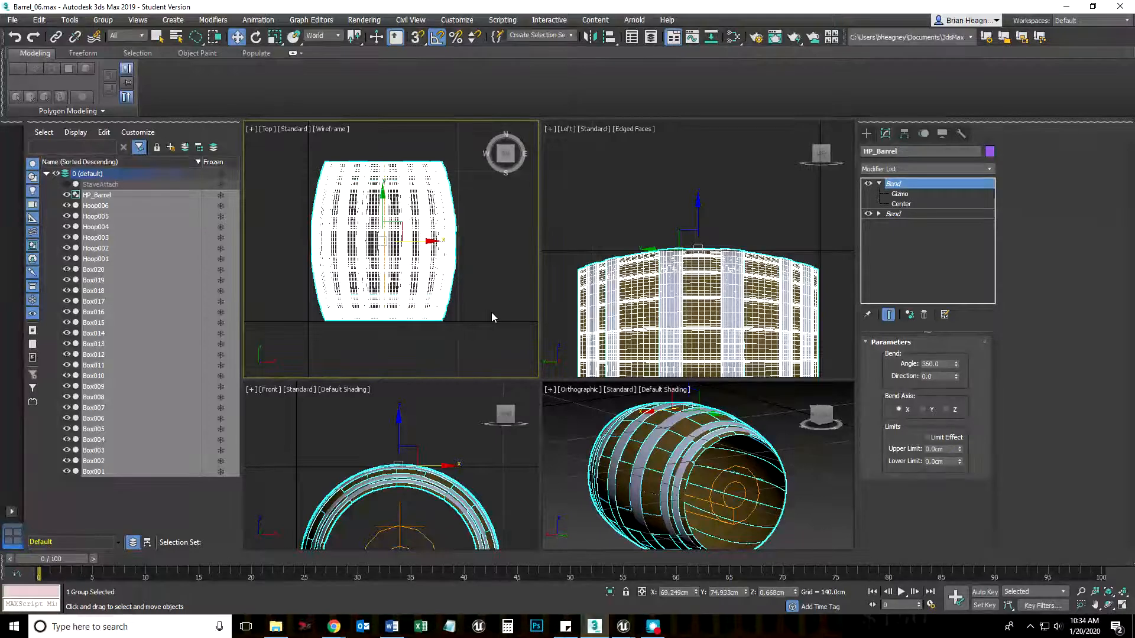
left_click_drag(430, 240, 431, 240)
Frame the whole barrel in the Left viewport, enlarge the Orthographic viewport and inspect the barrel's shape from several views
middle_click_drag(723, 353, 725, 229)
scroll(725, 230, "down", 3)
middle_click_drag(694, 450, 720, 437)
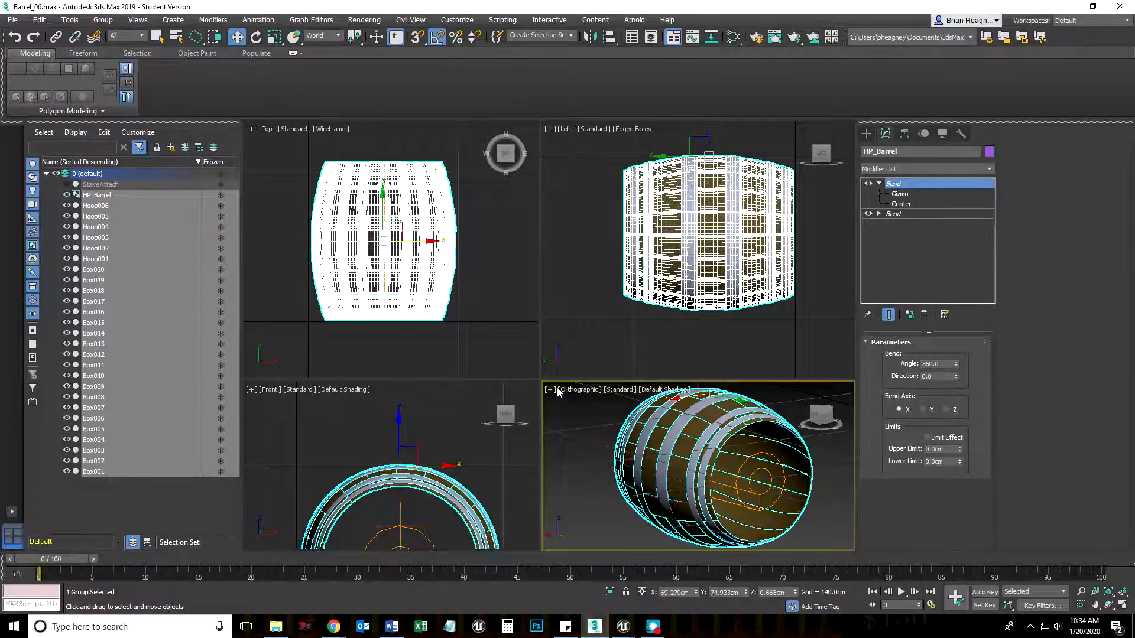
left_click_drag(541, 379, 550, 356)
scroll(623, 472, "down", 3)
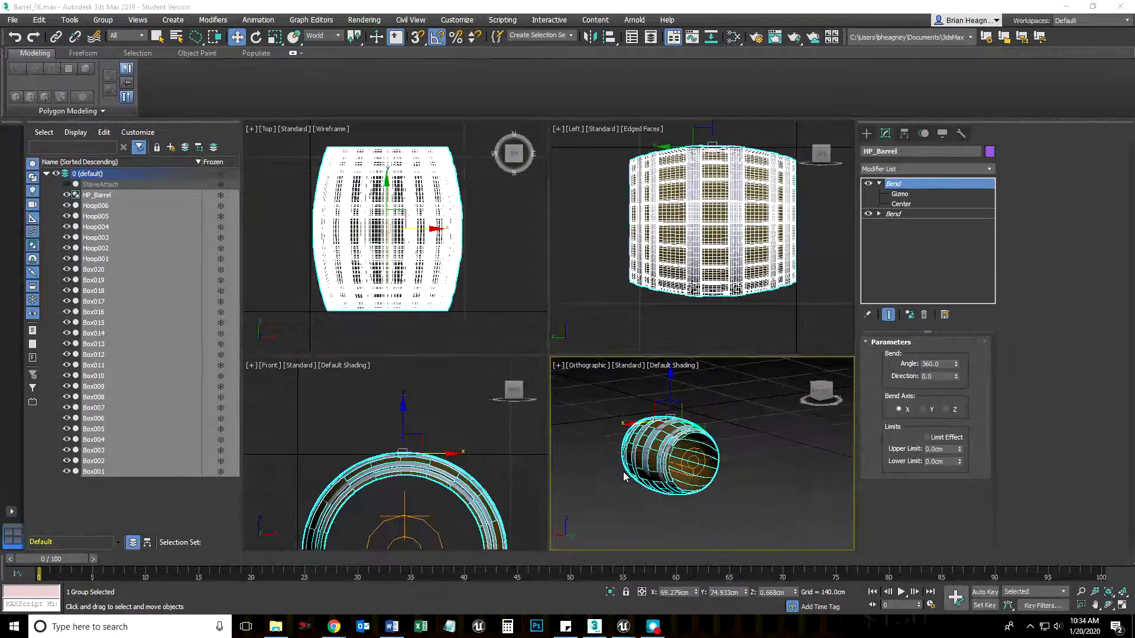
scroll(623, 476, "up", 4)
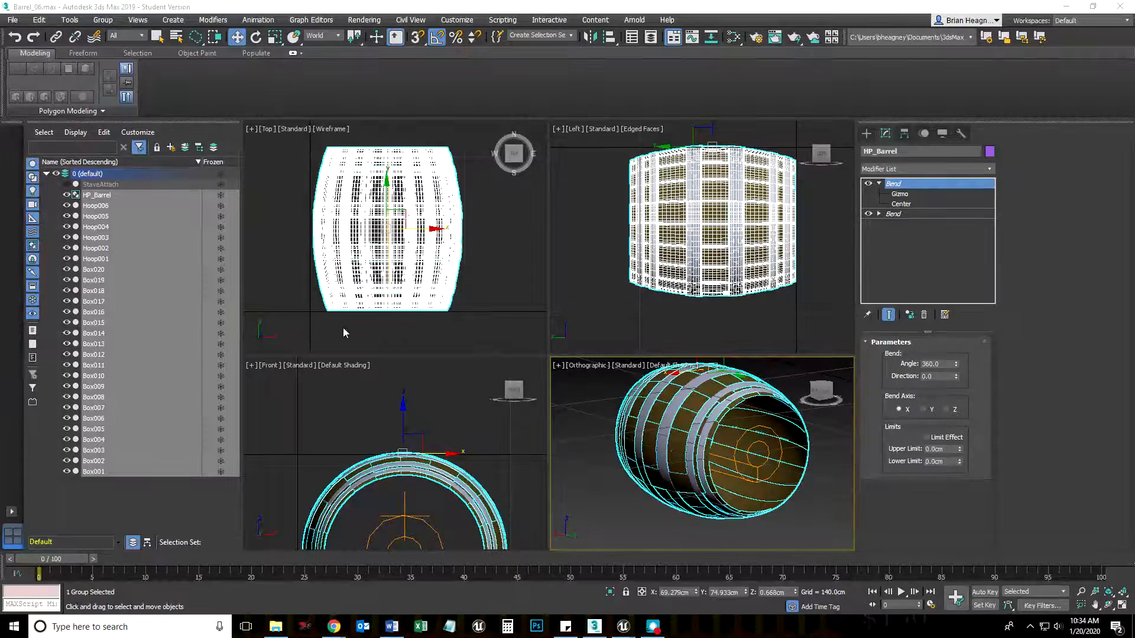
scroll(514, 403, "down", 2)
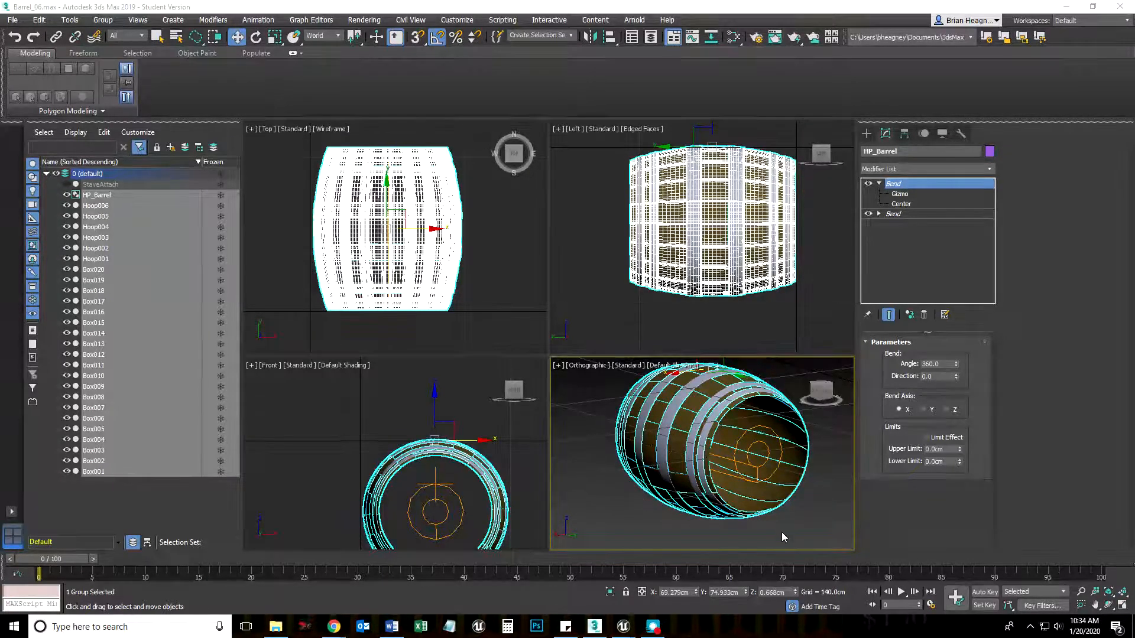
Maximize the Orthographic viewport, return it to the home perspective view and inspect the selected barrel from all around
right_click(804, 533)
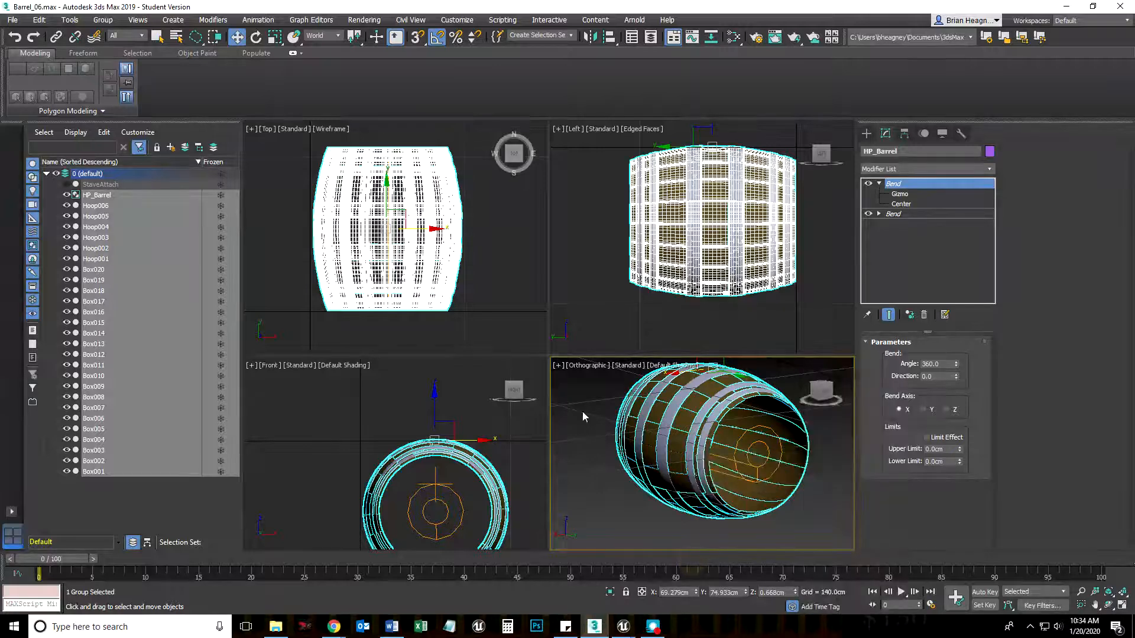
key("alt+w")
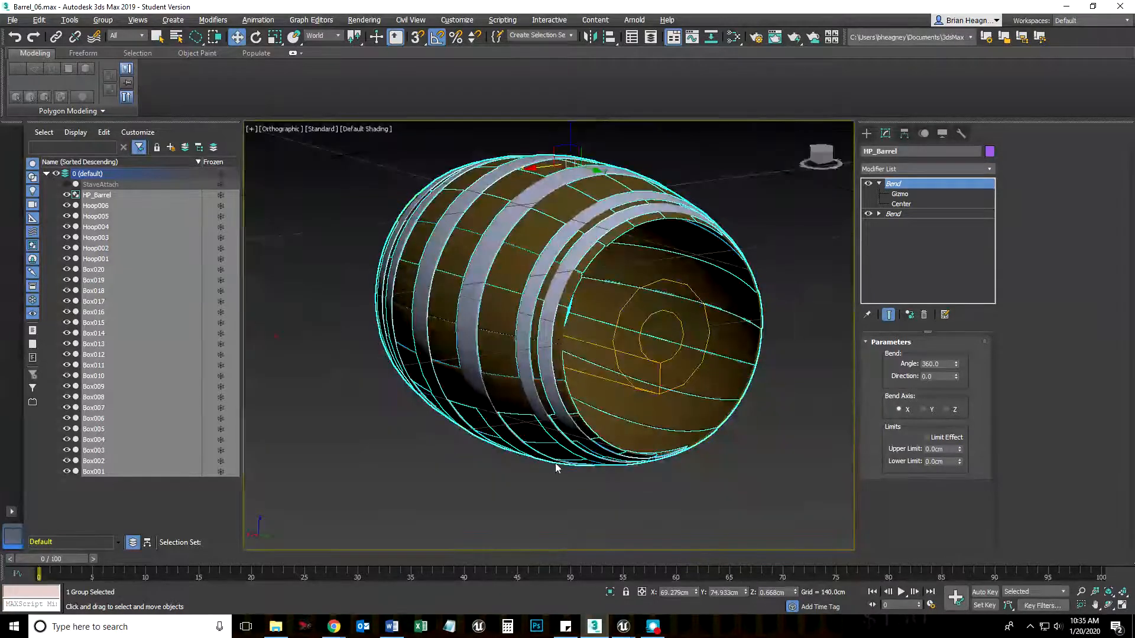
left_click(804, 127)
left_click(778, 389)
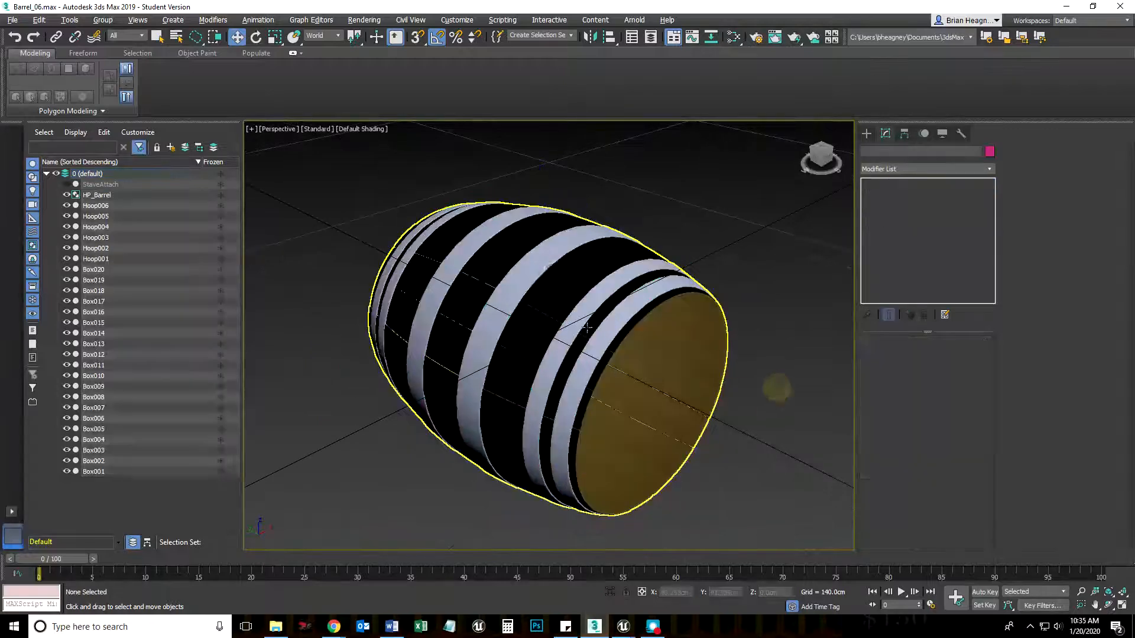
left_click(552, 341)
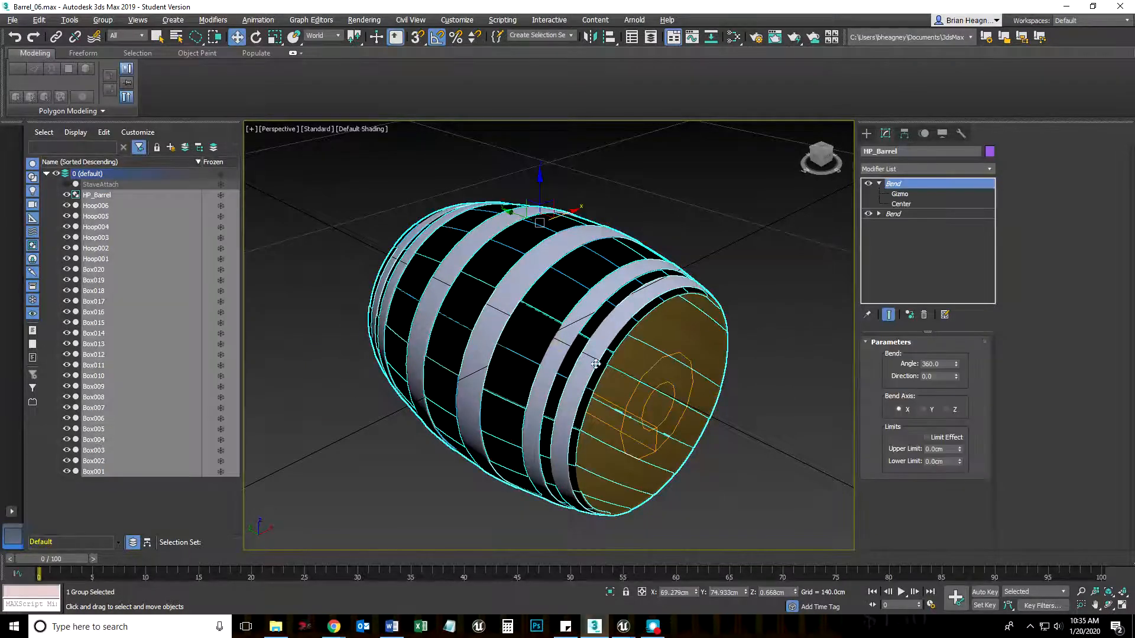
middle_click_drag(628, 424, 549, 219, "alt")
scroll(524, 360, "down", 2)
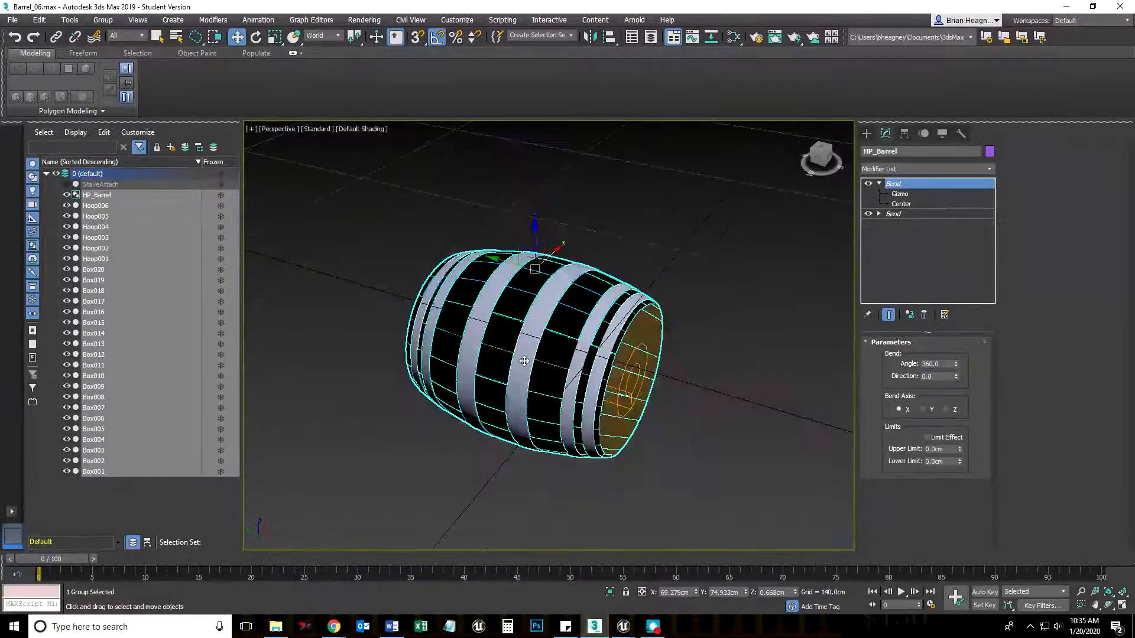
Rotate the barrel group -90 degrees about the X axis in the Perspective viewport so it stands upright
scroll(654, 461, "down", 3)
scroll(655, 456, "up", 2)
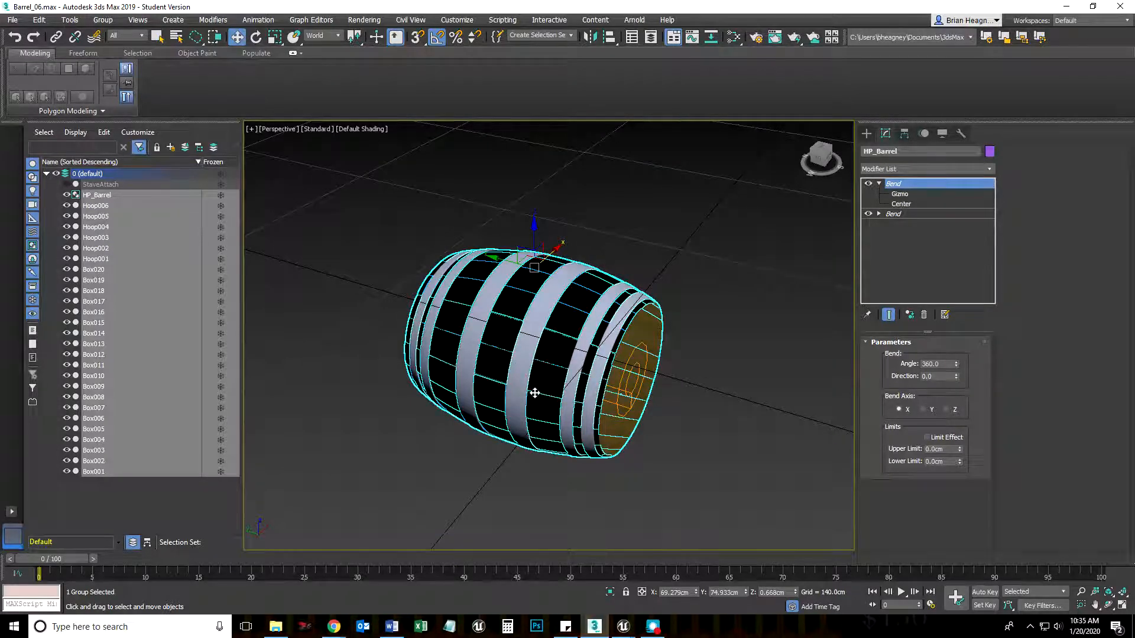
key("e")
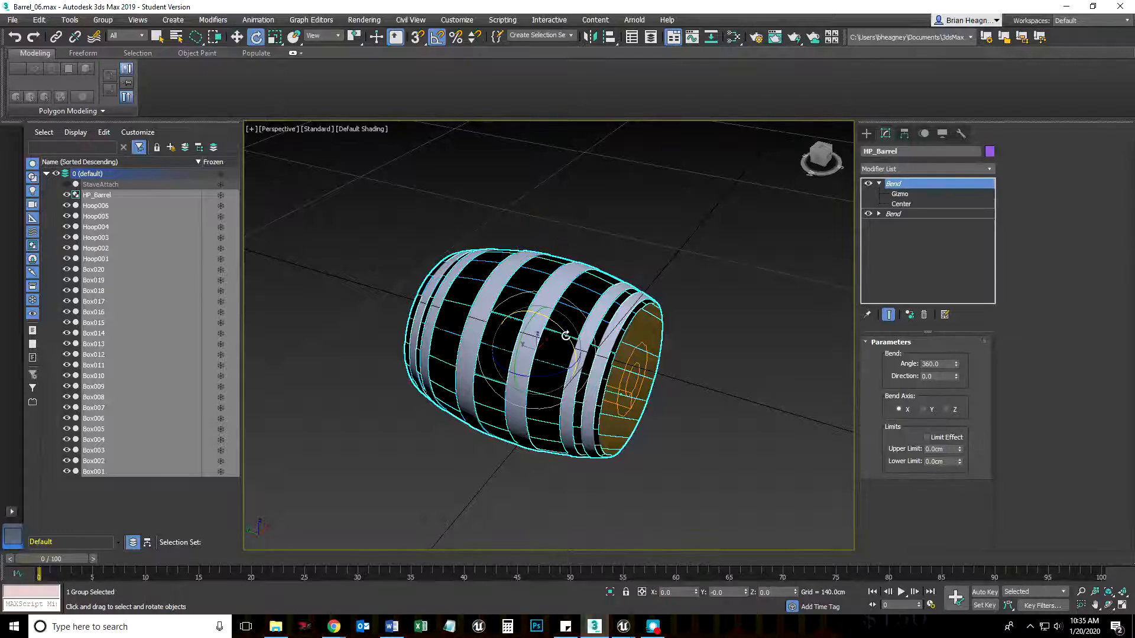
left_click_drag(565, 336, 500, 309)
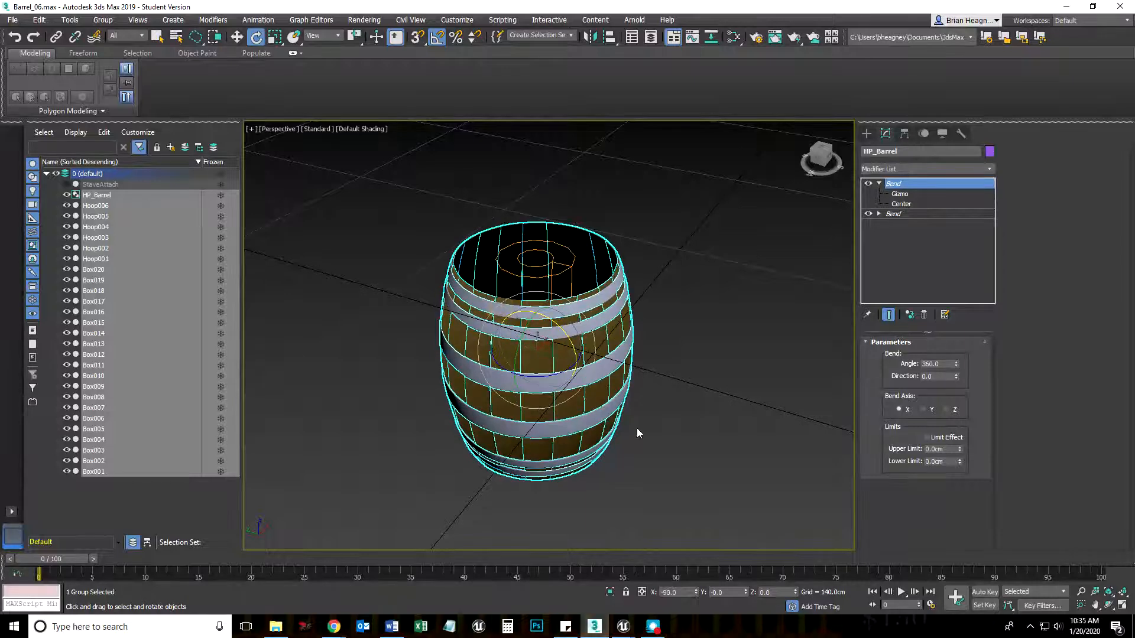
scroll(637, 428, "down", 3)
middle_click_drag(637, 428, 559, 379)
Raise the barrel in the Front viewport to about Z 74.9 cm, resting its base on the ground line, and collapse the upper Bend modifier's sub-levels
key("w")
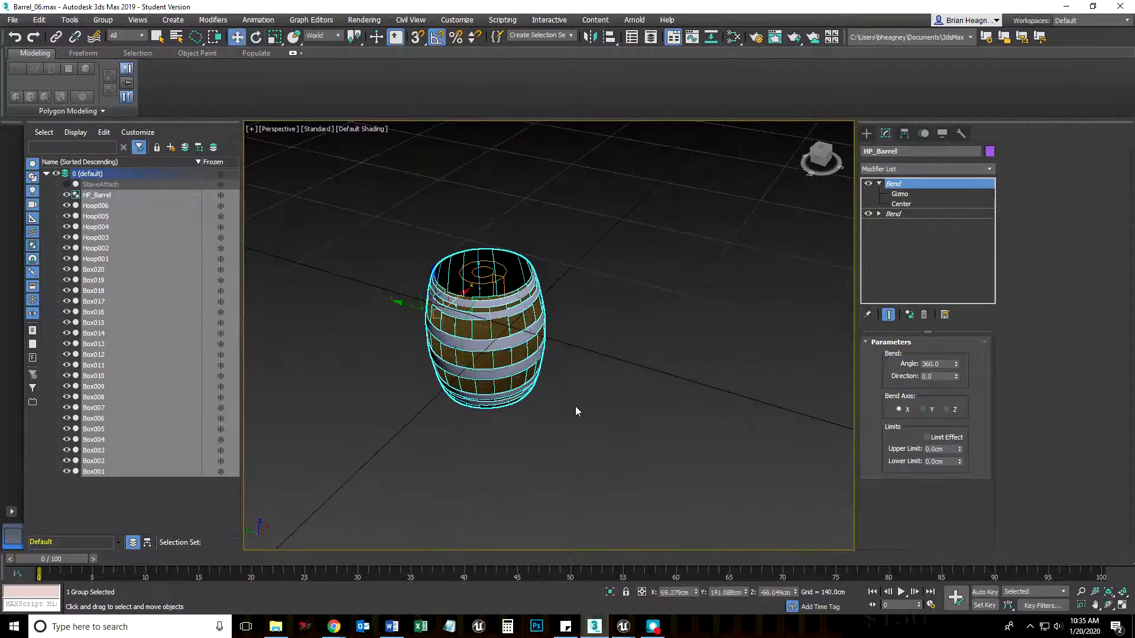
key("f")
scroll(587, 426, "down", 2)
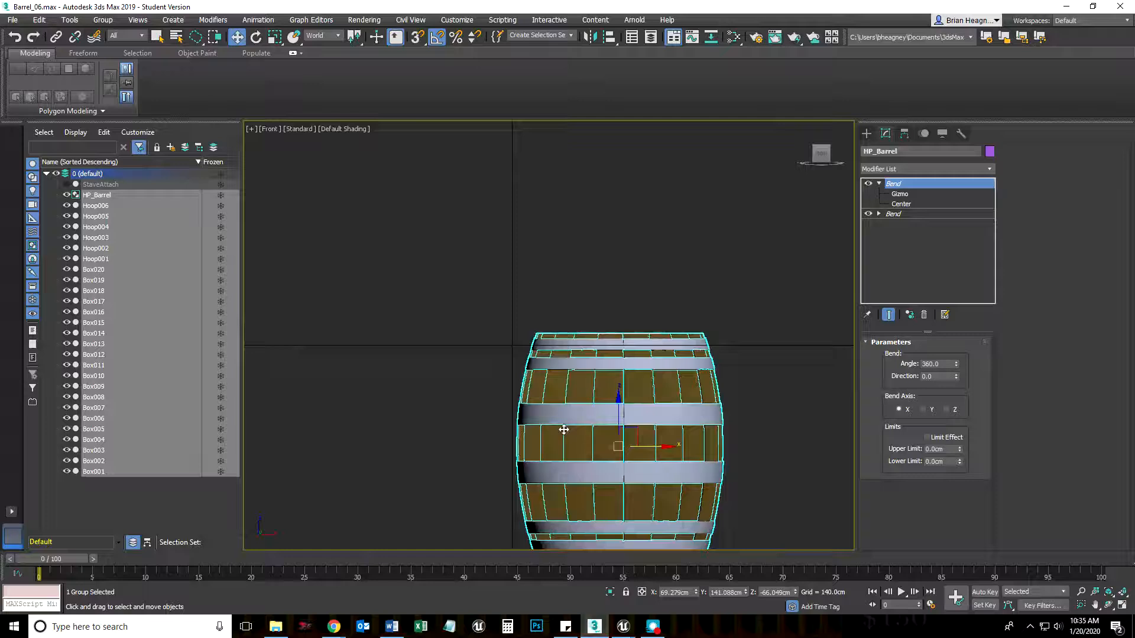
middle_click_drag(578, 431, 492, 346)
left_click_drag(532, 331, 556, 109)
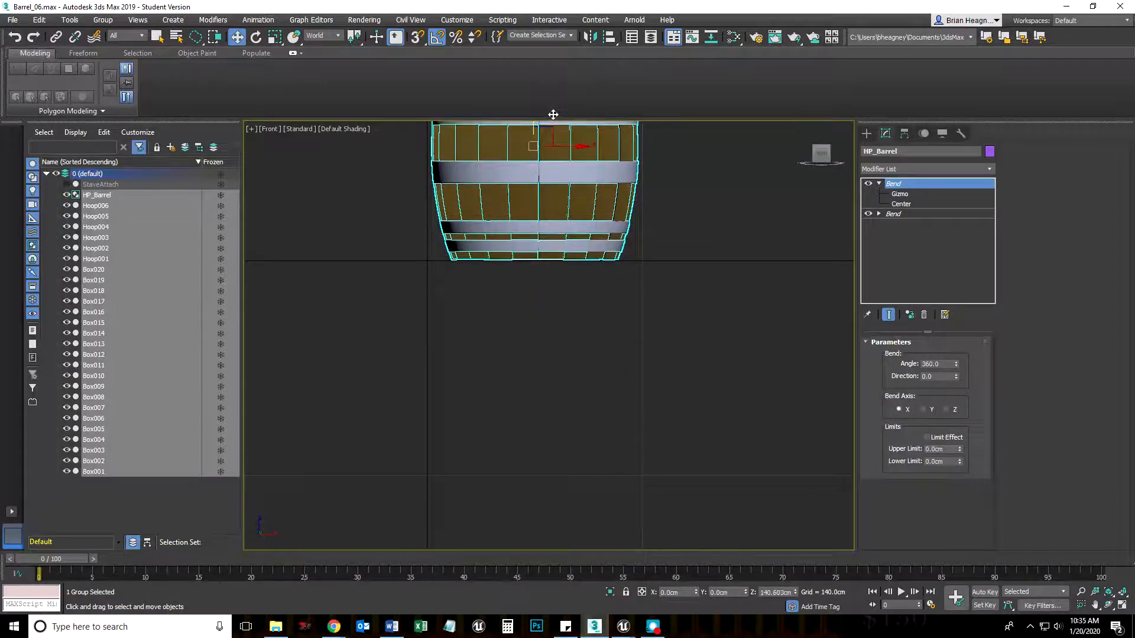
scroll(509, 286, "down", 2)
middle_click_drag(479, 400, 618, 439, "alt")
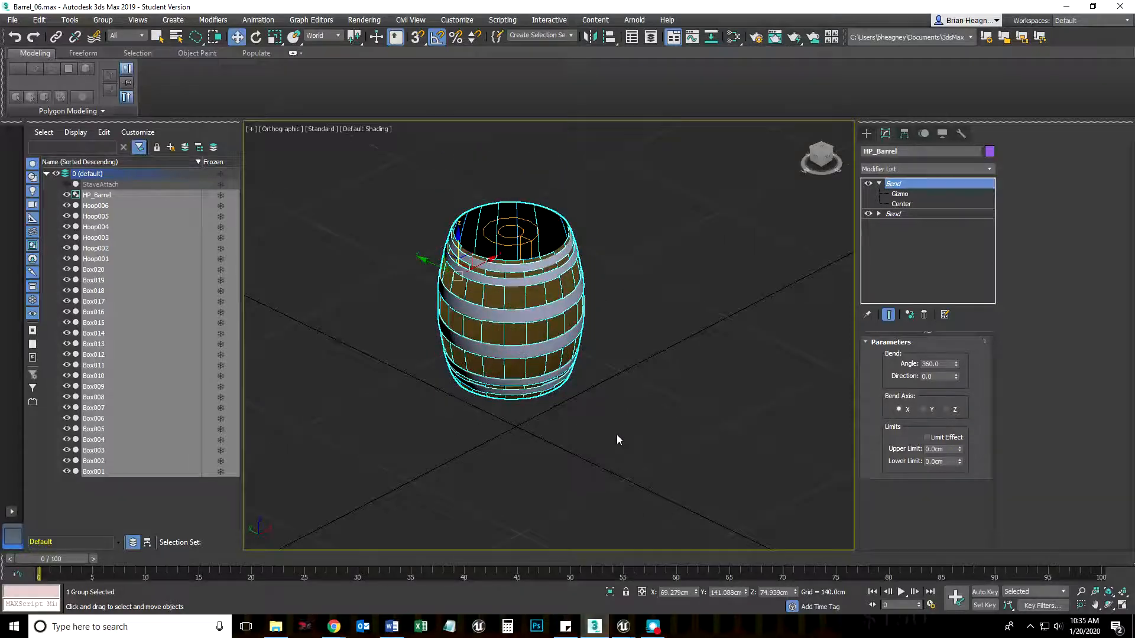
left_click(879, 183)
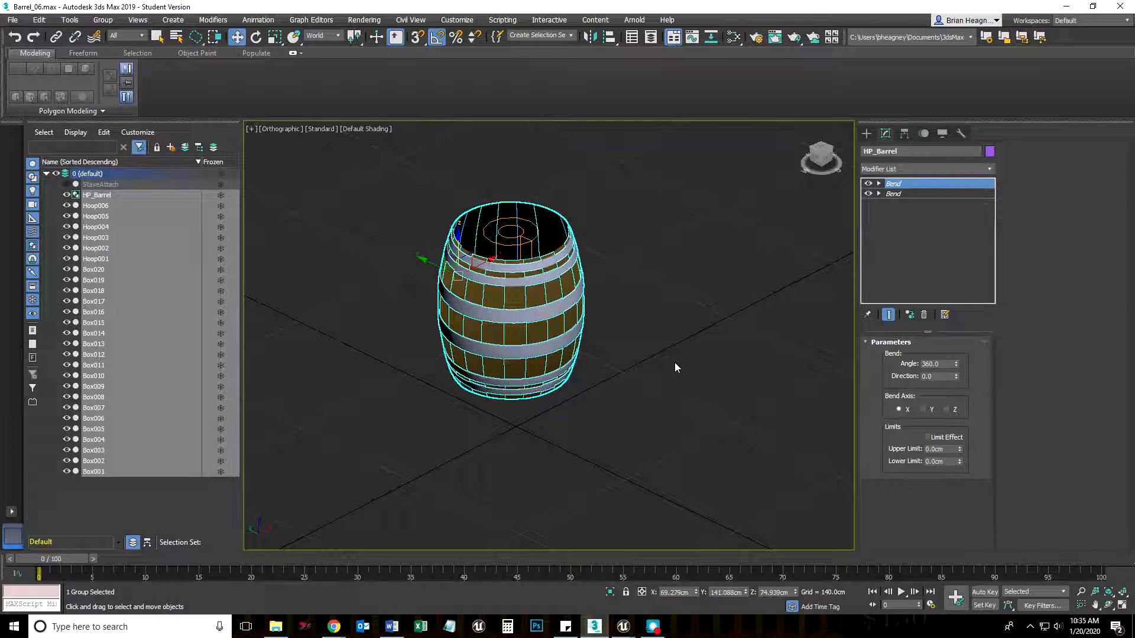
left_click(905, 133)
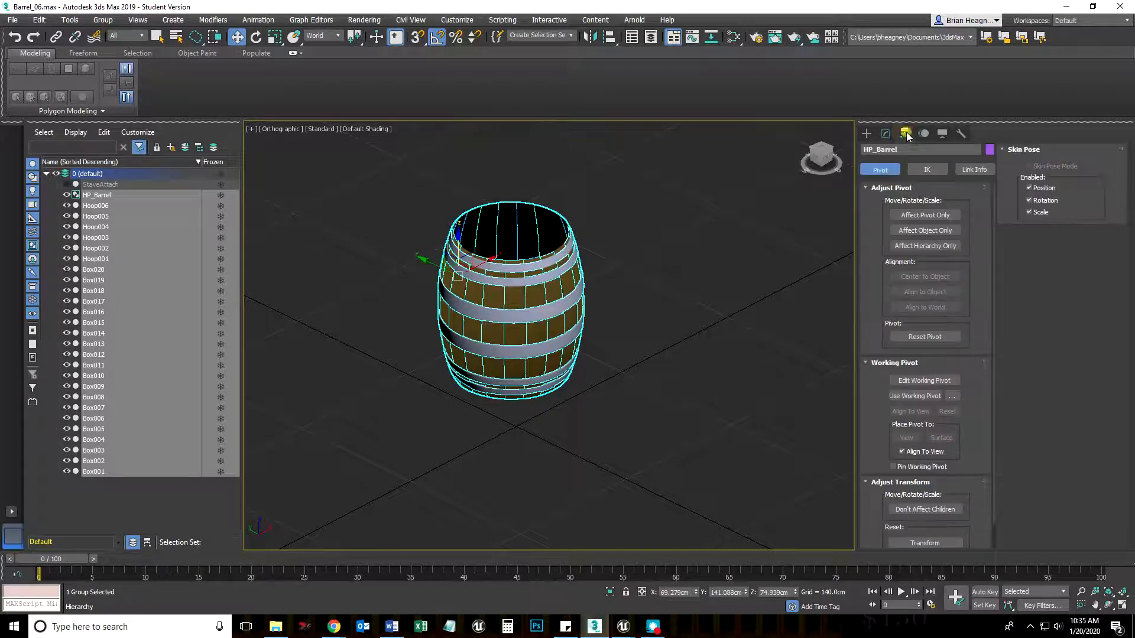
left_click(931, 218)
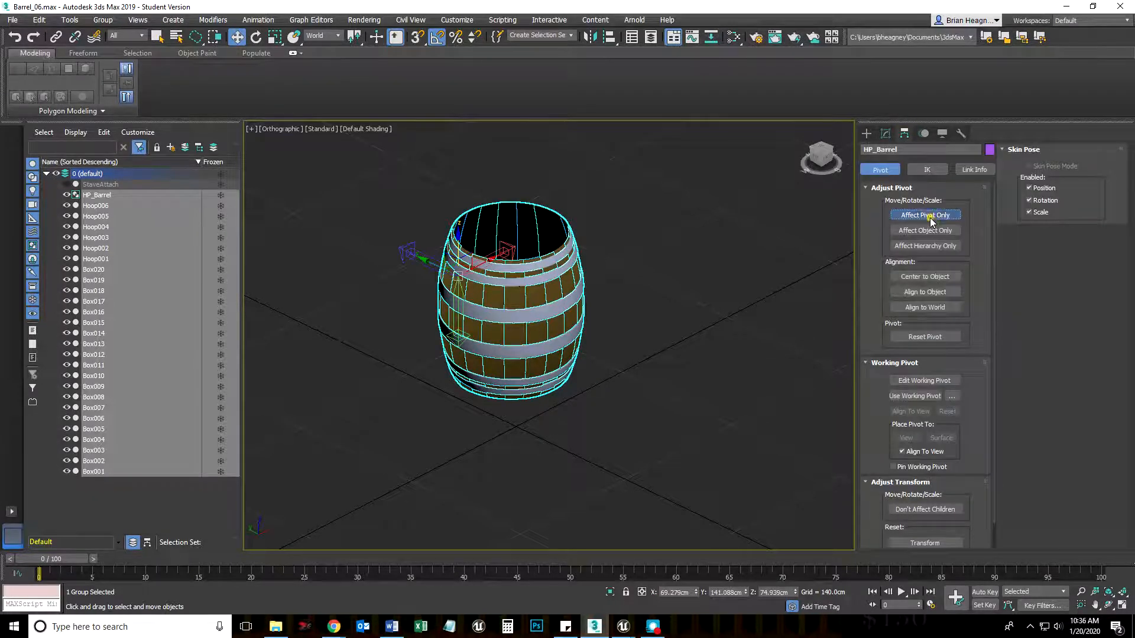
left_click(611, 37)
left_click(557, 295)
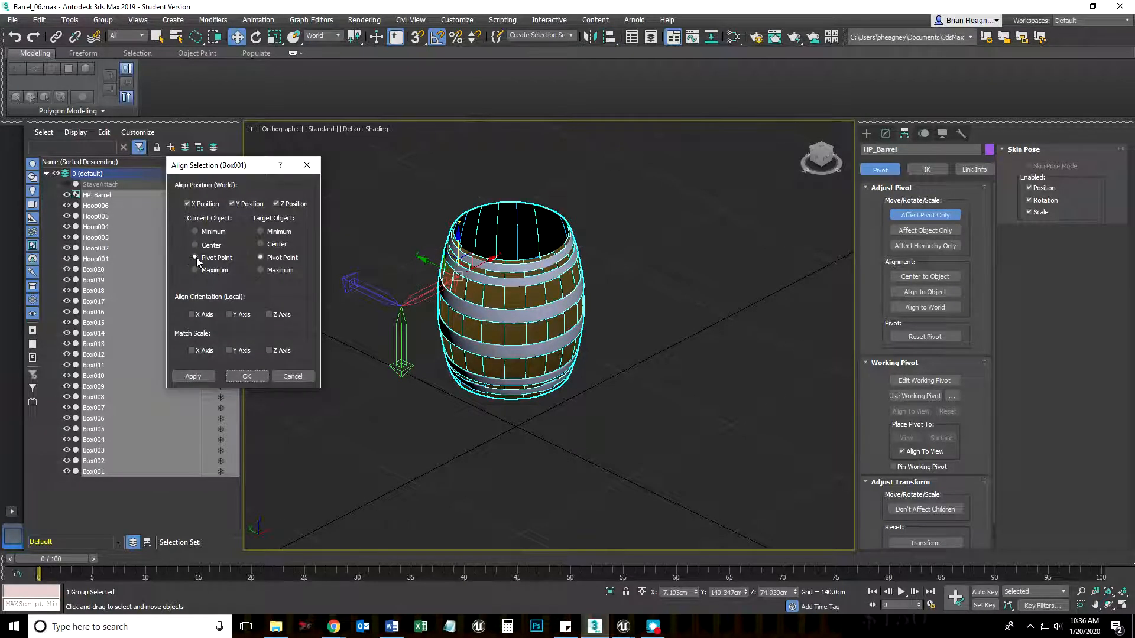
left_click(260, 231)
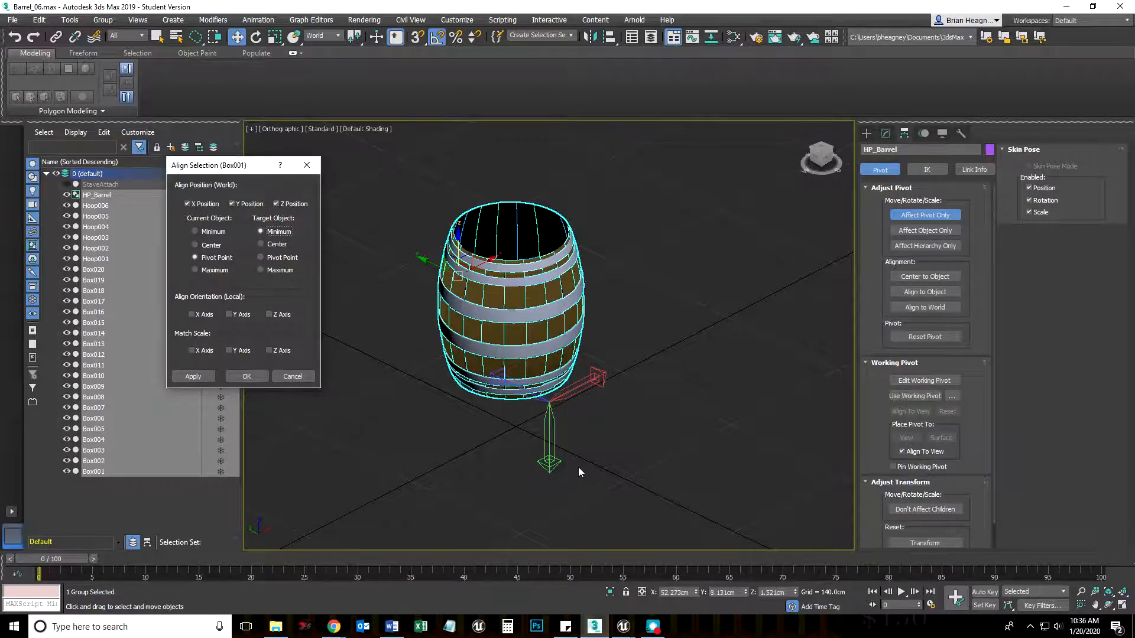
left_click(261, 244)
left_click(261, 258)
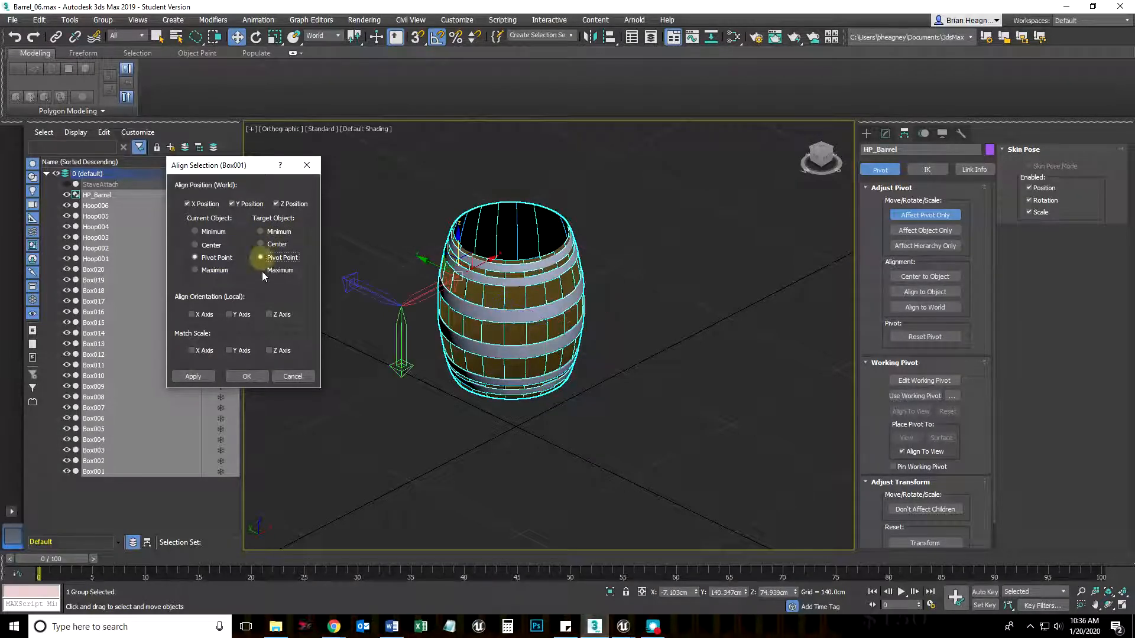
left_click(263, 270)
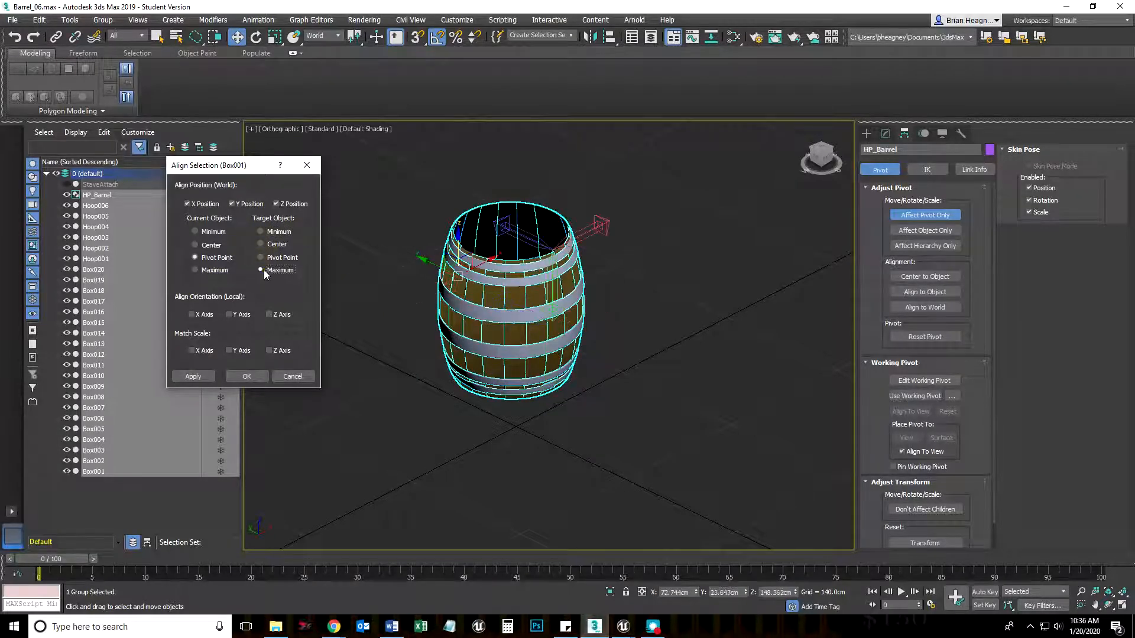
left_click(195, 231)
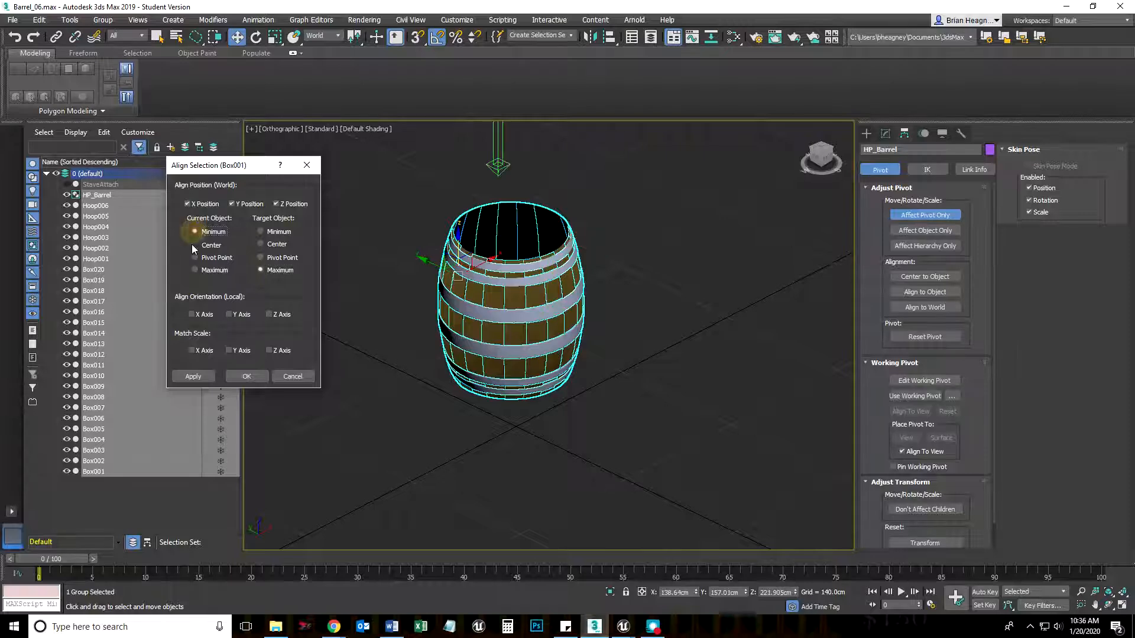
left_click(306, 166)
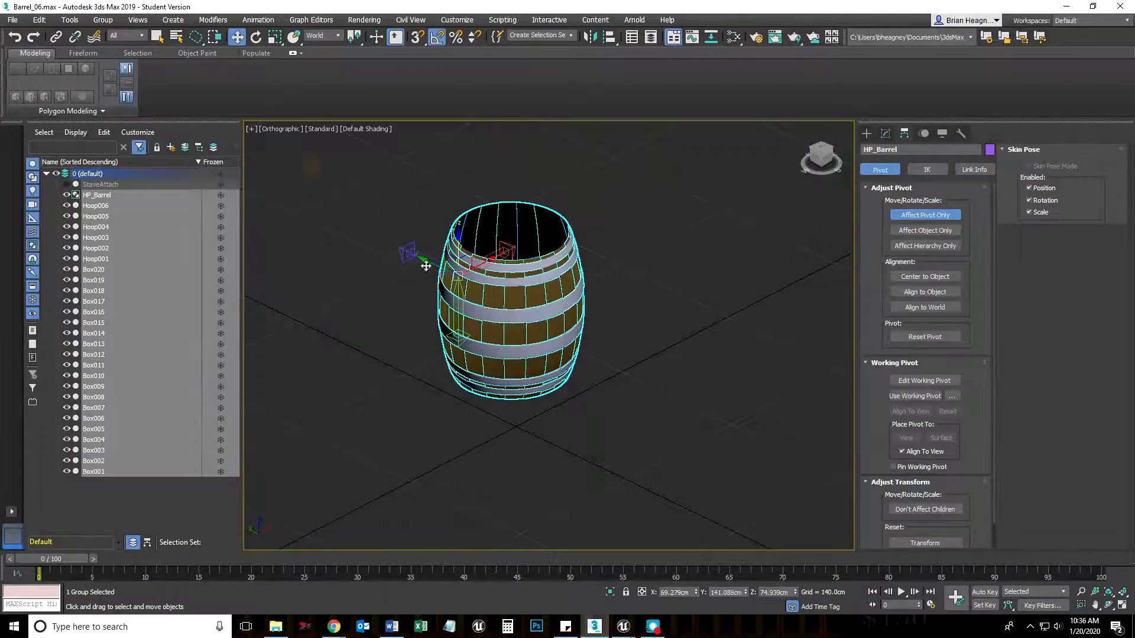
left_click(927, 217)
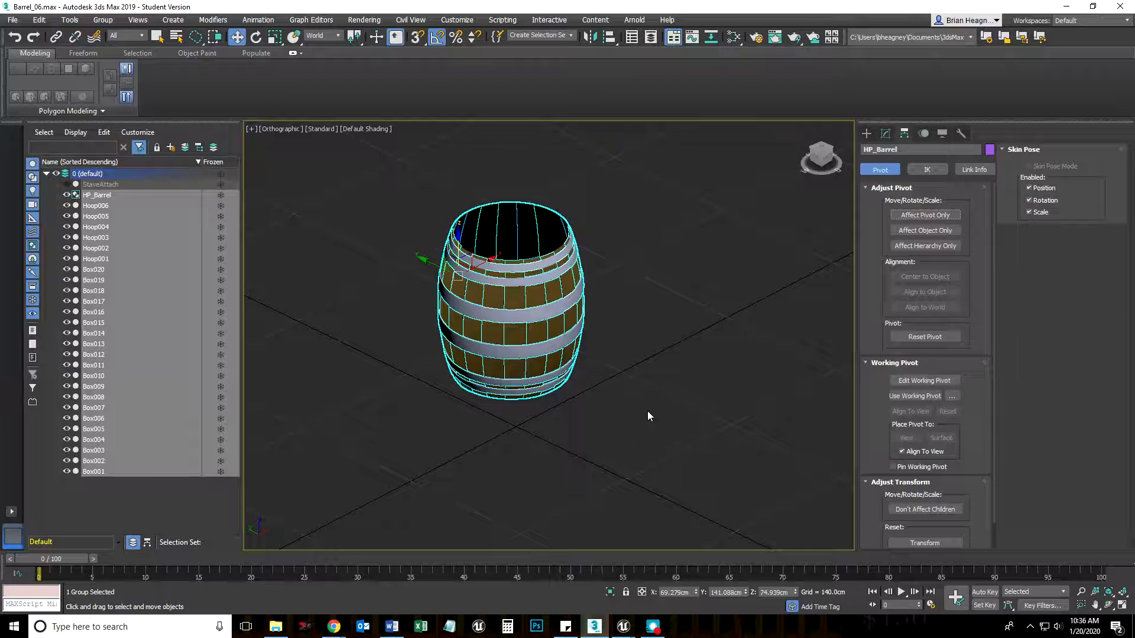